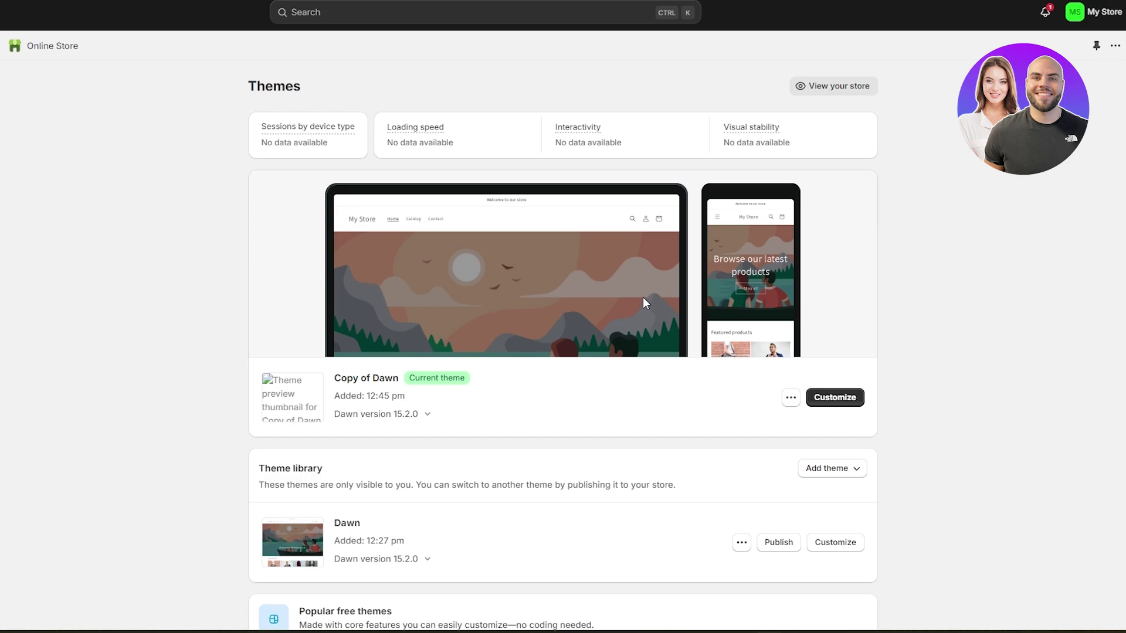
# Step: Open the online store's Preferences and examine the Password protection settings, including the visitor access restriction
pyautogui.scroll(-9, 664, 343)
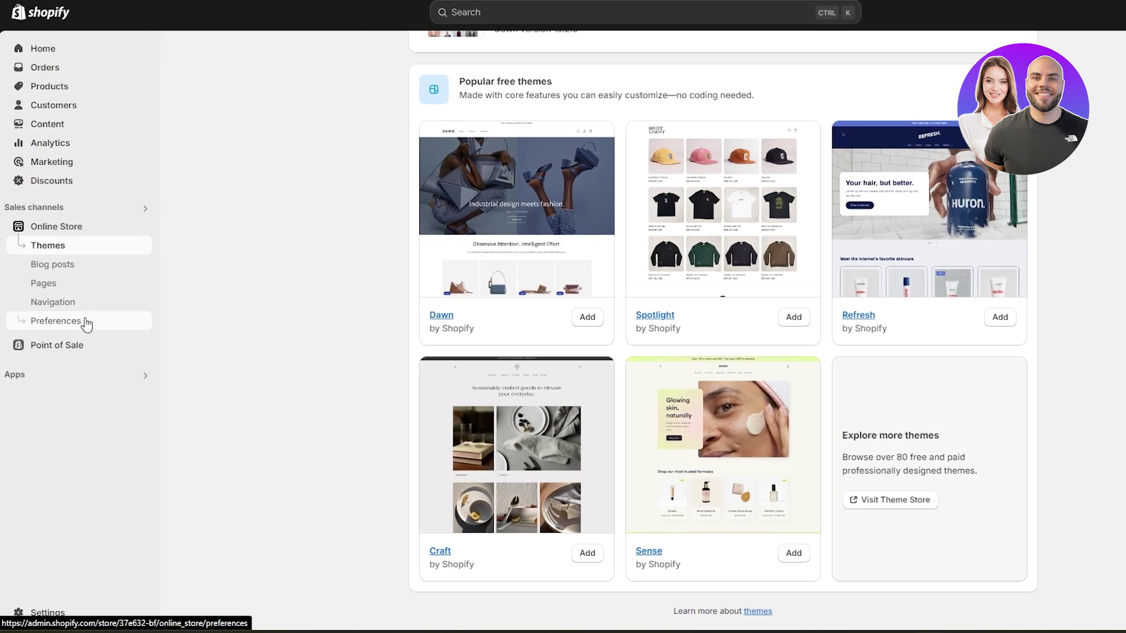
pyautogui.click(29, 320)
pyautogui.scroll(-8, 446, 395)
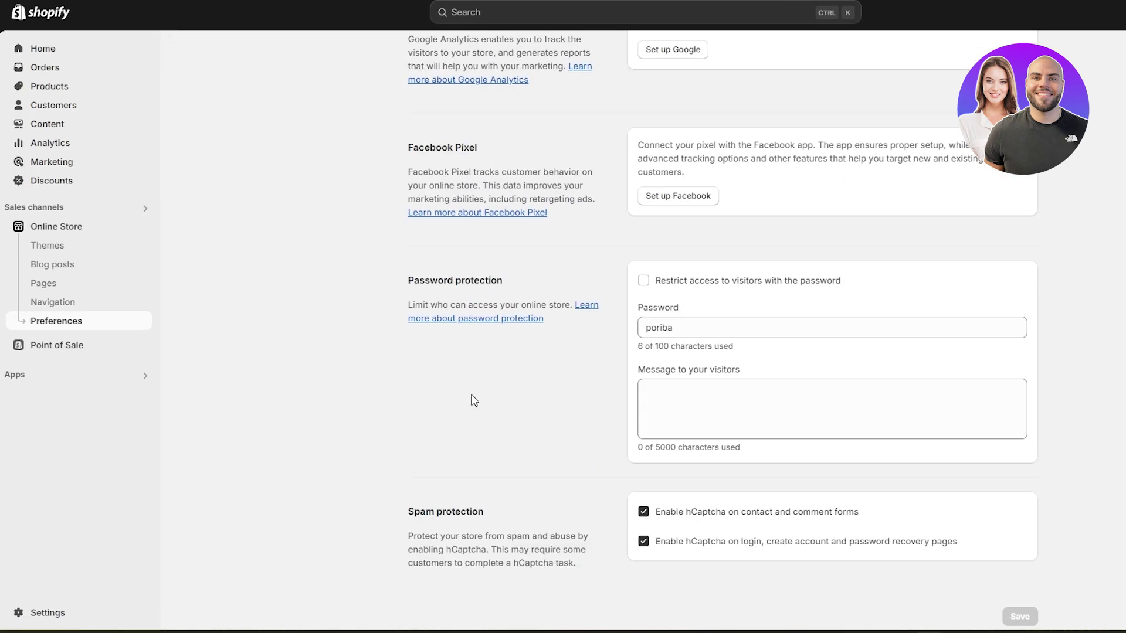
pyautogui.moveTo(399, 277); pyautogui.dragTo(508, 281)
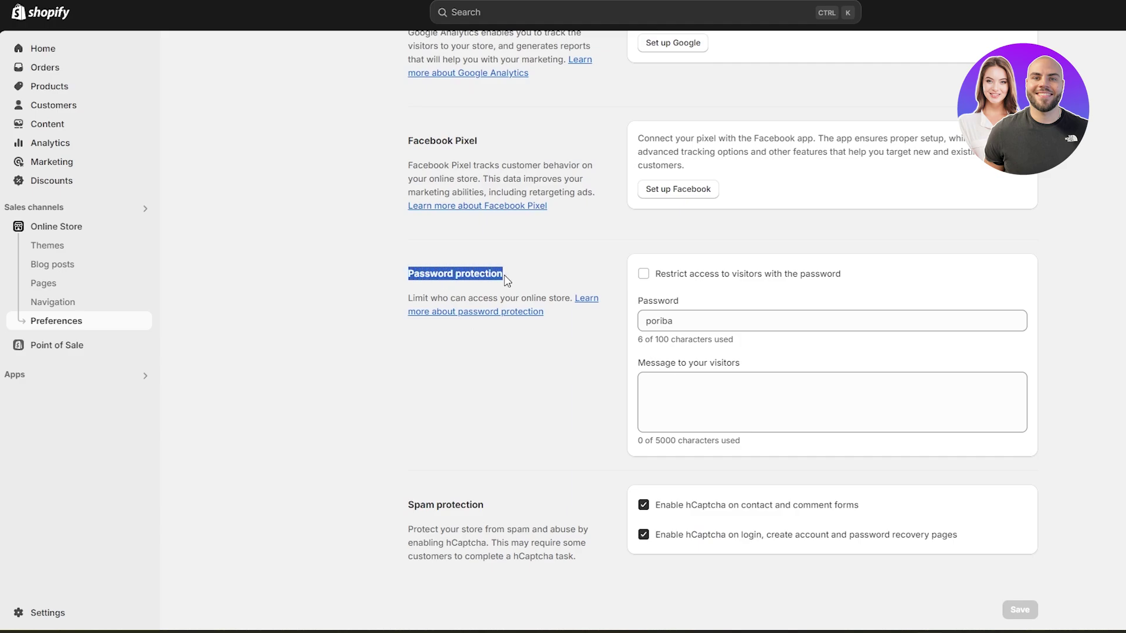
pyautogui.click(658, 276)
pyautogui.click(658, 276)
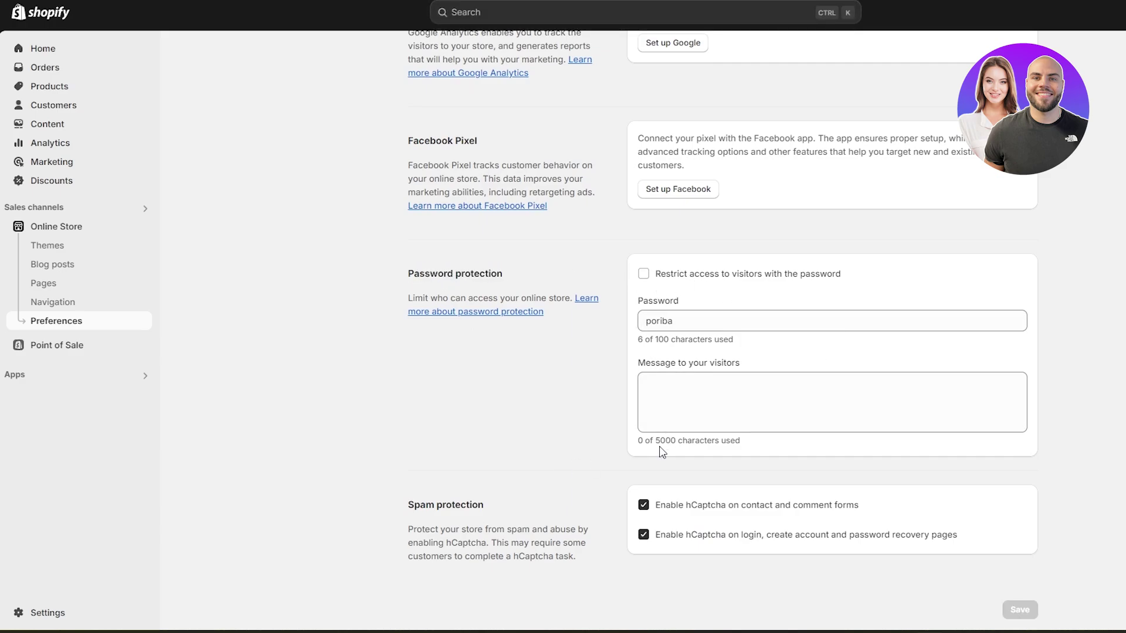
pyautogui.scroll(3, 569, 389)
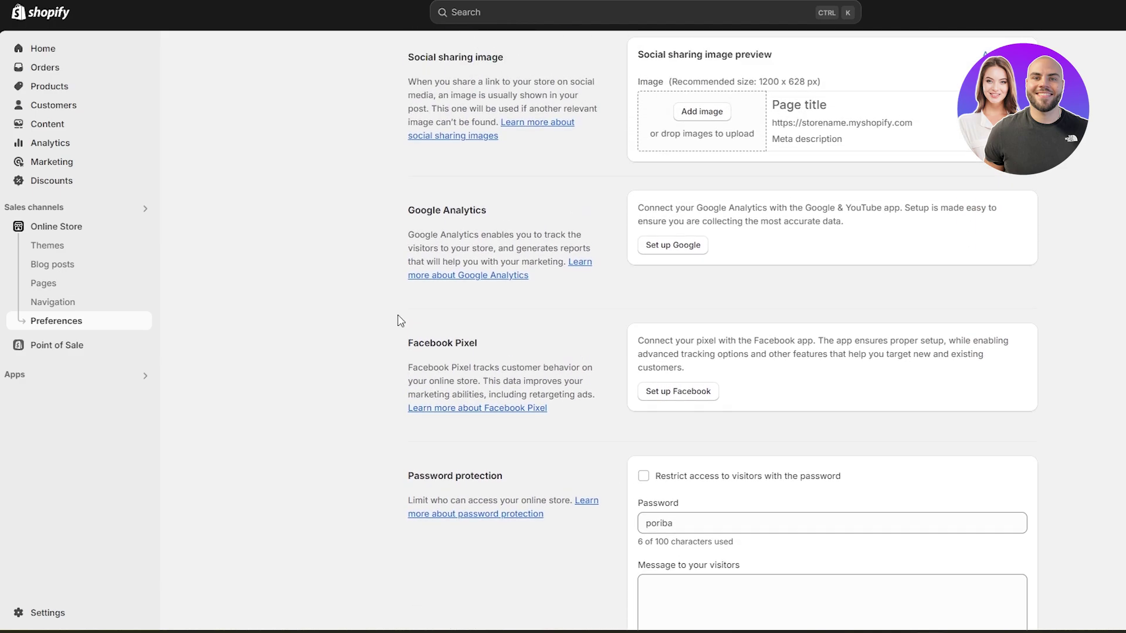
pyautogui.scroll(4, 380, 317)
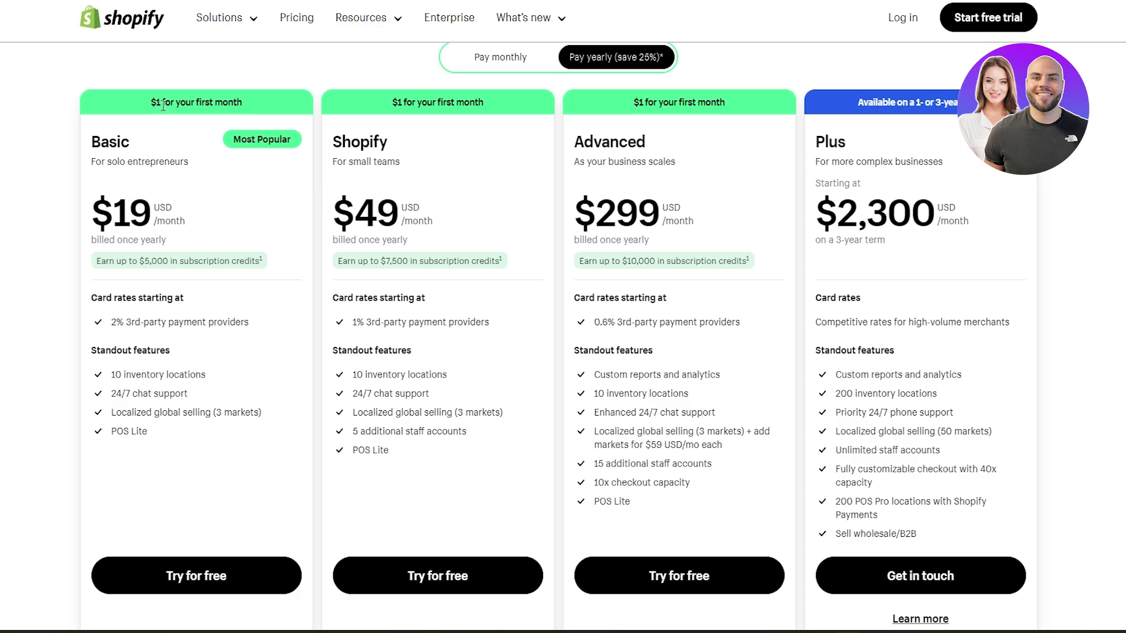
# Step: Switch to the Shopify pricing page and compare the introductory offer and monthly prices of the Basic, Shopify, Advanced and Plus plans
pyautogui.moveTo(150, 104); pyautogui.dragTo(255, 103)
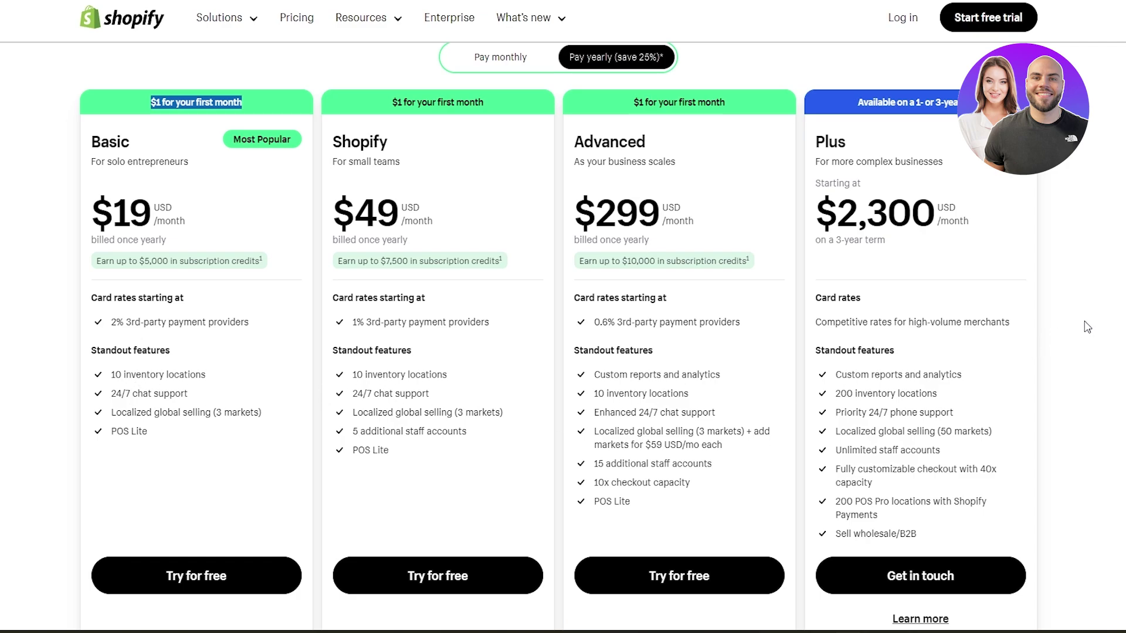
pyautogui.scroll(-1, 557, 335)
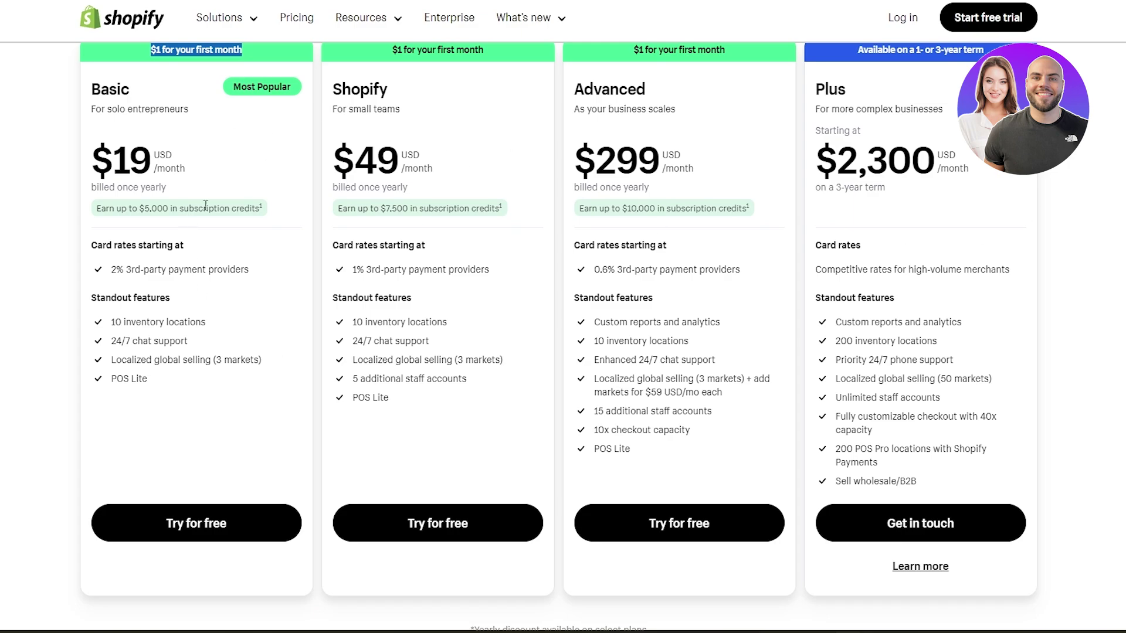
pyautogui.moveTo(114, 158); pyautogui.dragTo(146, 157)
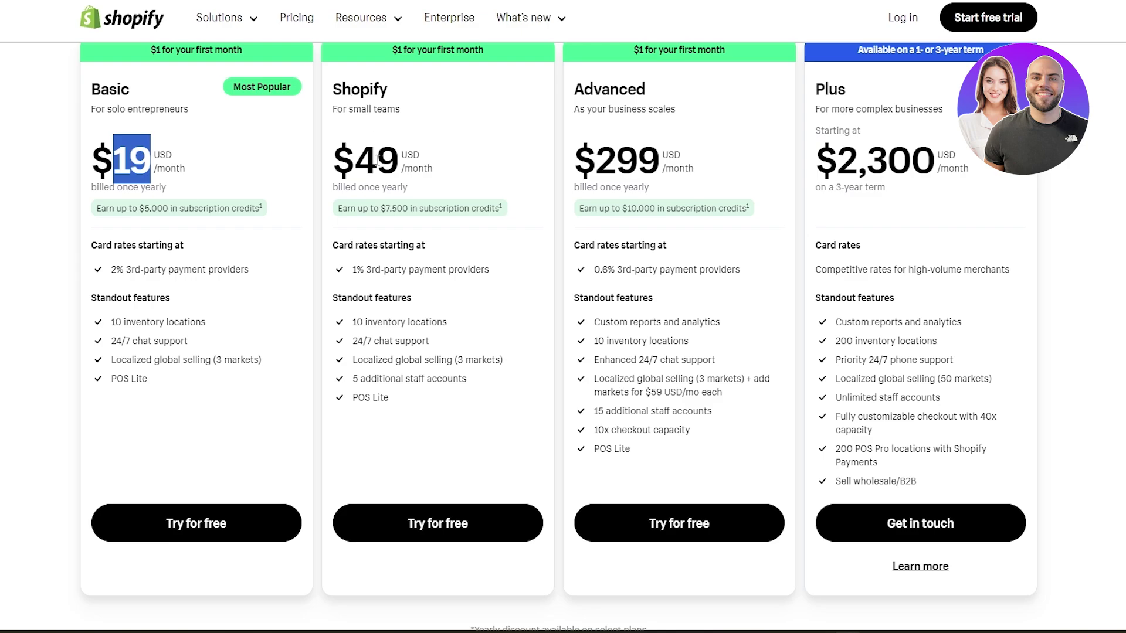
pyautogui.moveTo(355, 157); pyautogui.dragTo(399, 157)
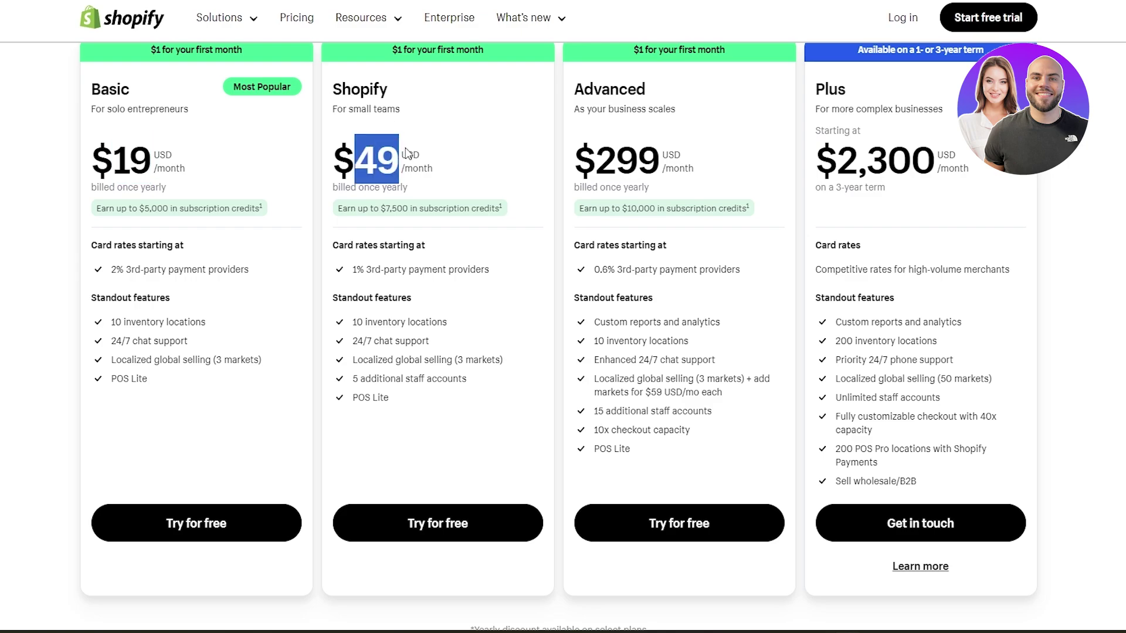
pyautogui.moveTo(598, 164); pyautogui.dragTo(680, 160)
pyautogui.moveTo(839, 165); pyautogui.dragTo(933, 165)
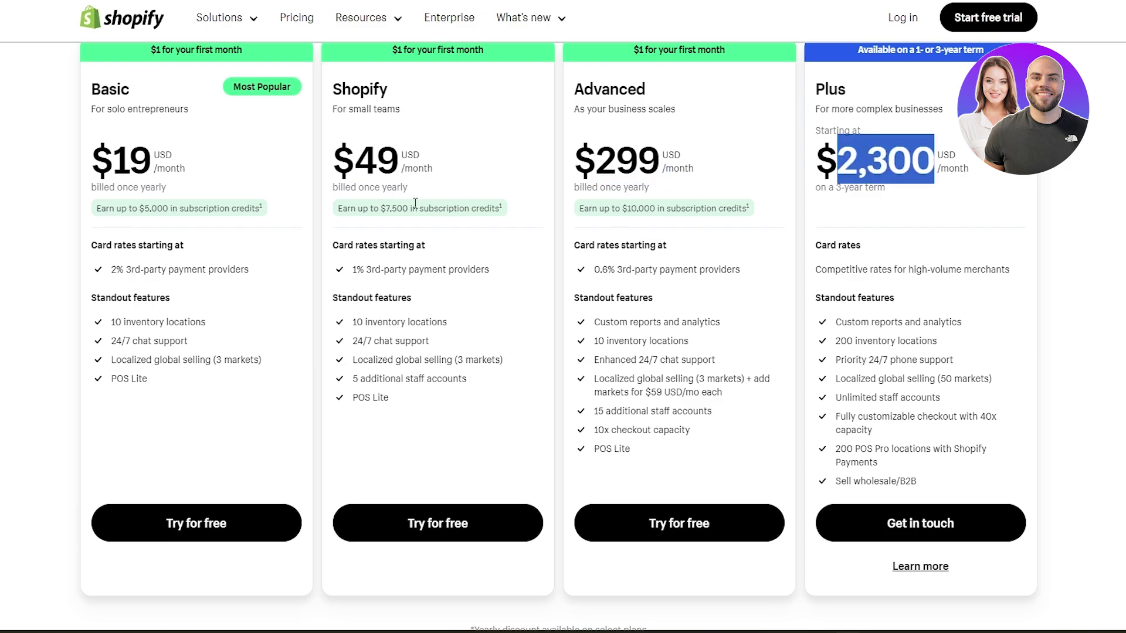
pyautogui.scroll(1, 415, 203)
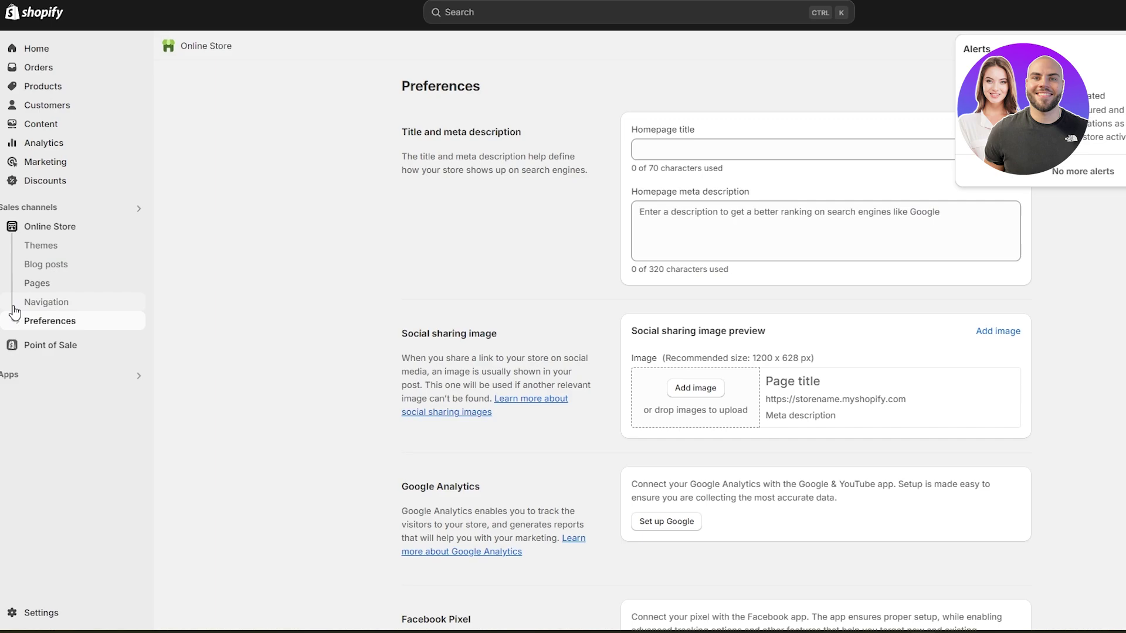
# Step: Return to the Shopify admin and recheck the password restriction in the online store preferences
pyautogui.scroll(-8, 580, 274)
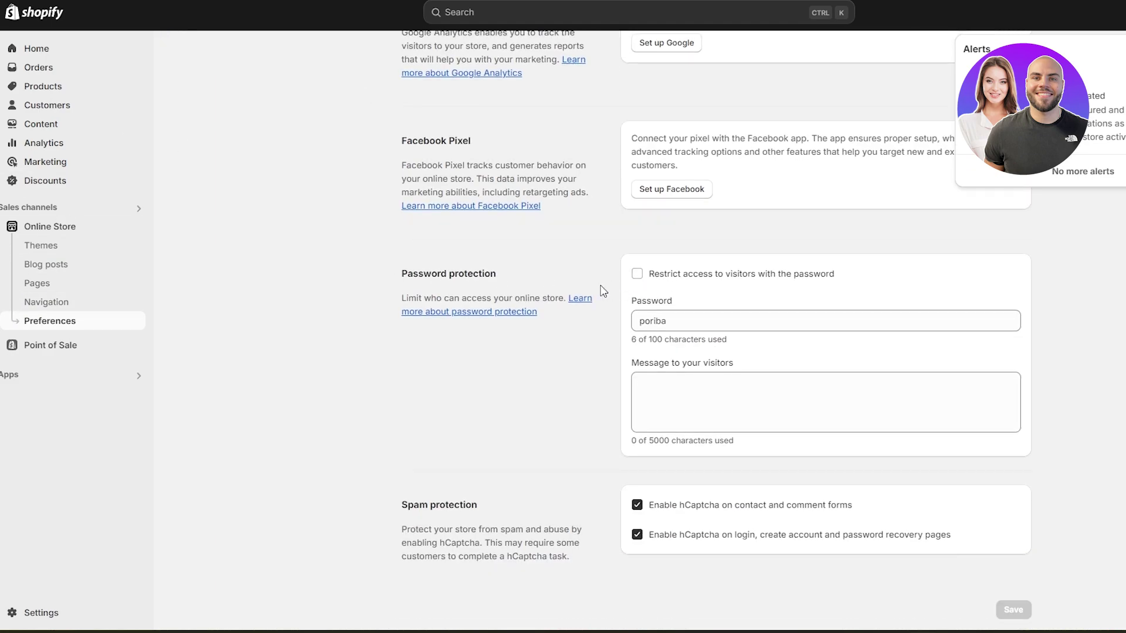
pyautogui.scroll(8, 504, 283)
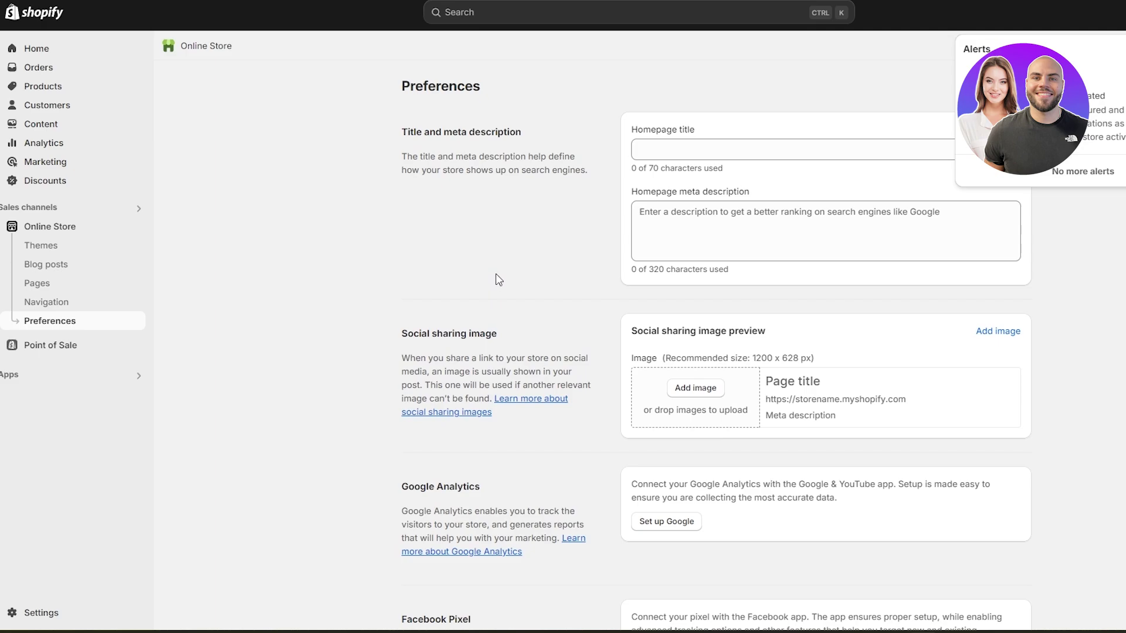
pyautogui.click(499, 280)
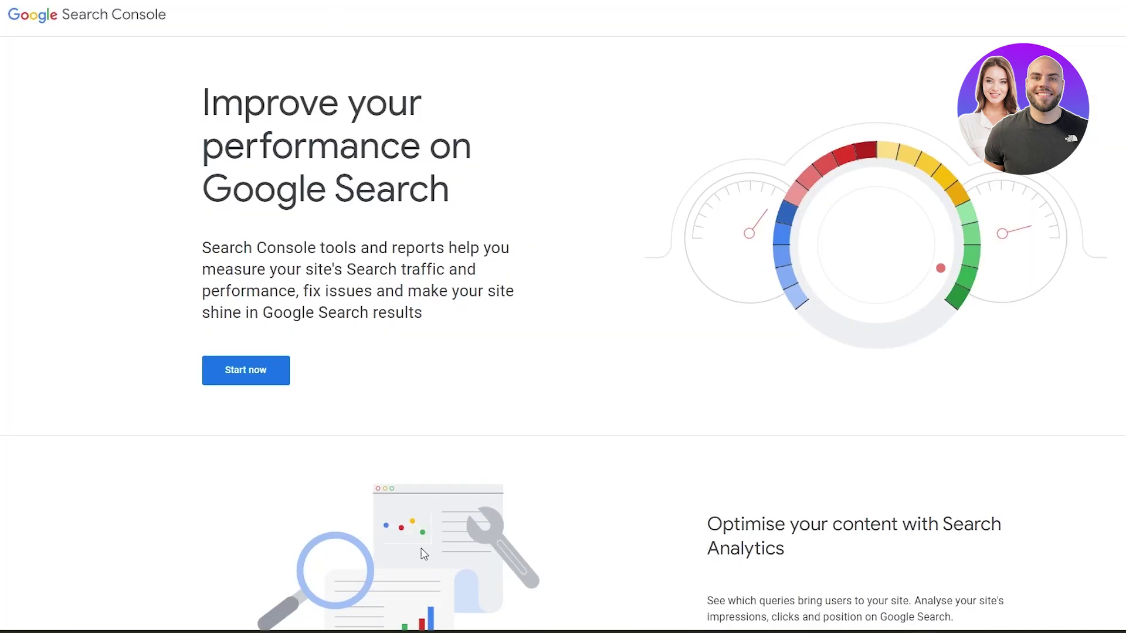
# Step: Look over the Google Search Console landing page and the Google Analytics section of the Shopify store preferences
pyautogui.scroll(-1, 740, 194)
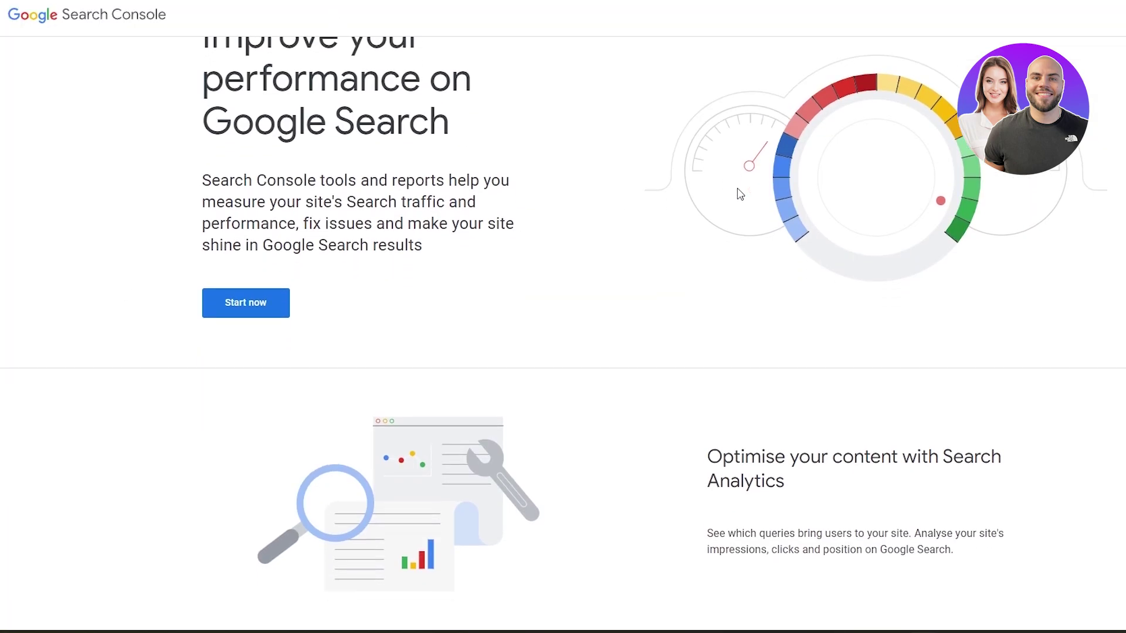
pyautogui.scroll(-5, 578, 430)
pyautogui.scroll(6, 557, 445)
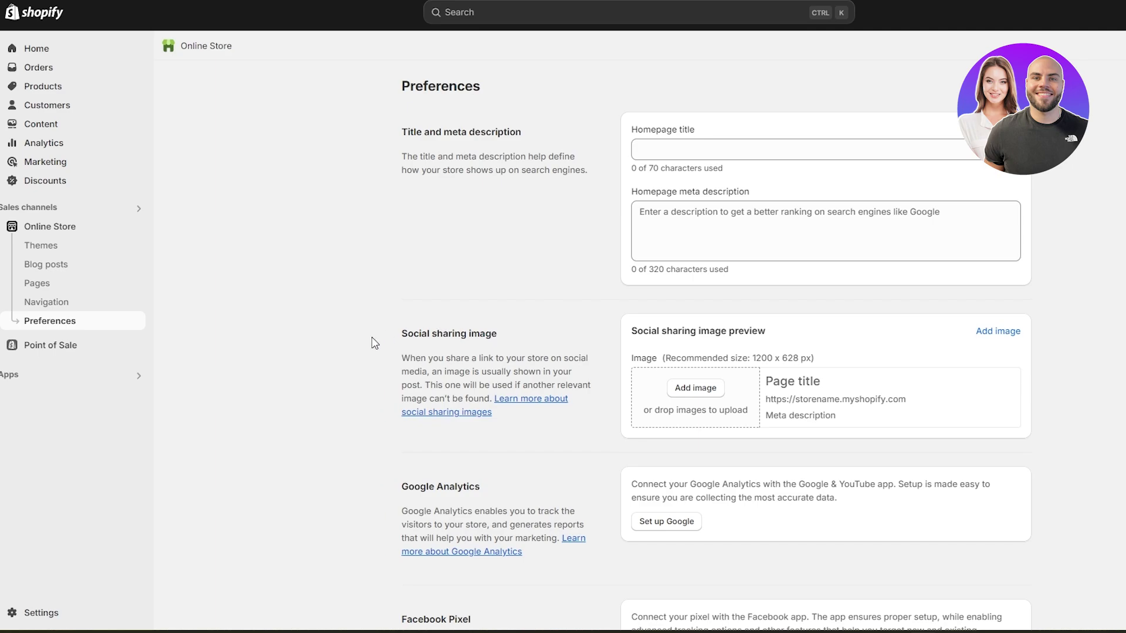
pyautogui.scroll(-1, 448, 420)
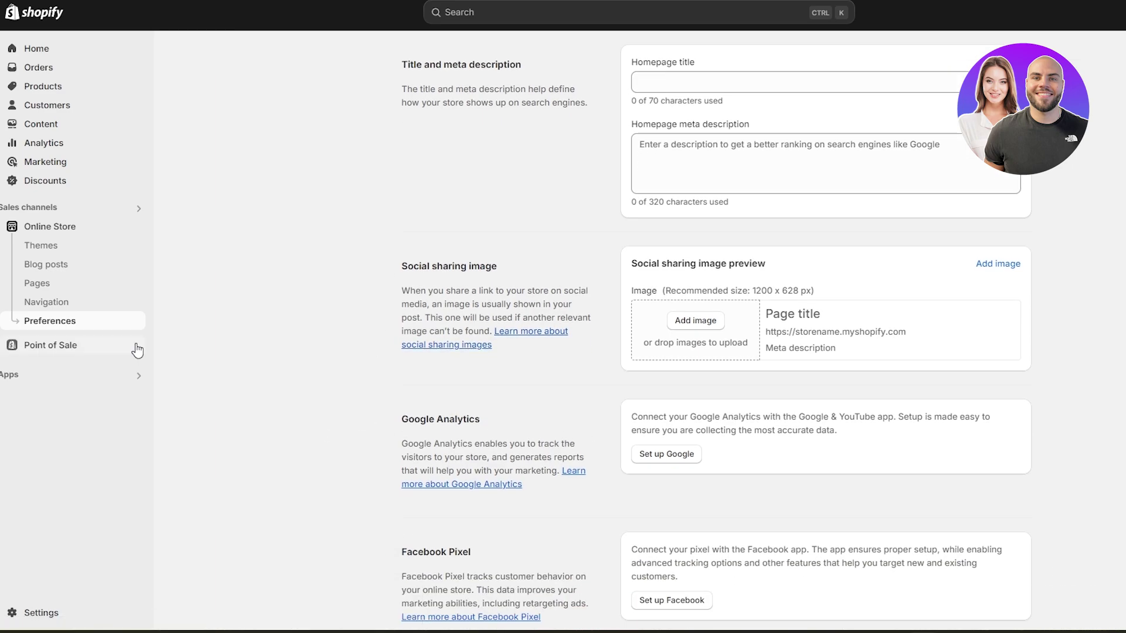
pyautogui.moveTo(404, 422); pyautogui.dragTo(482, 421)
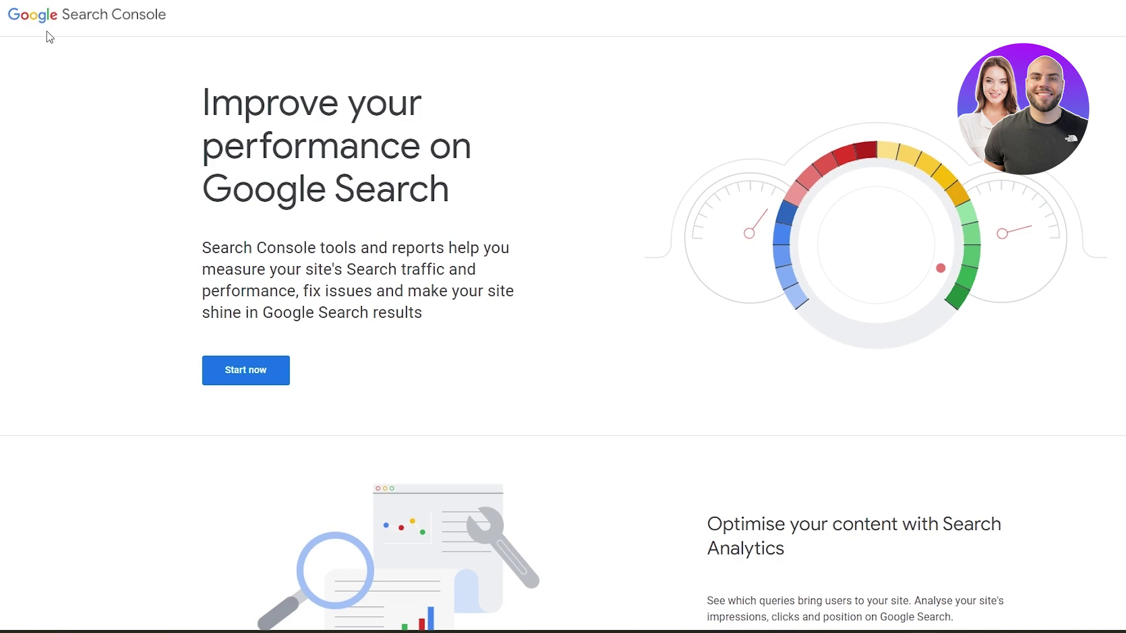
# Step: Start the Google Search Console setup and review the URL coverage and verification requirements of the Domain property type
pyautogui.click(245, 370)
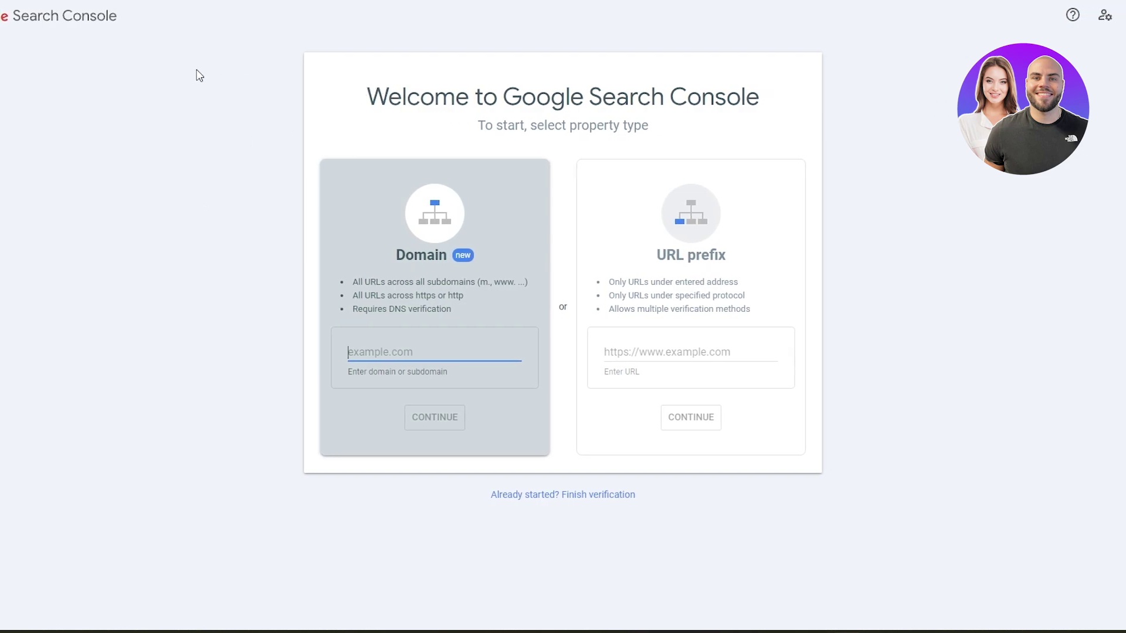
pyautogui.moveTo(363, 96); pyautogui.dragTo(772, 95)
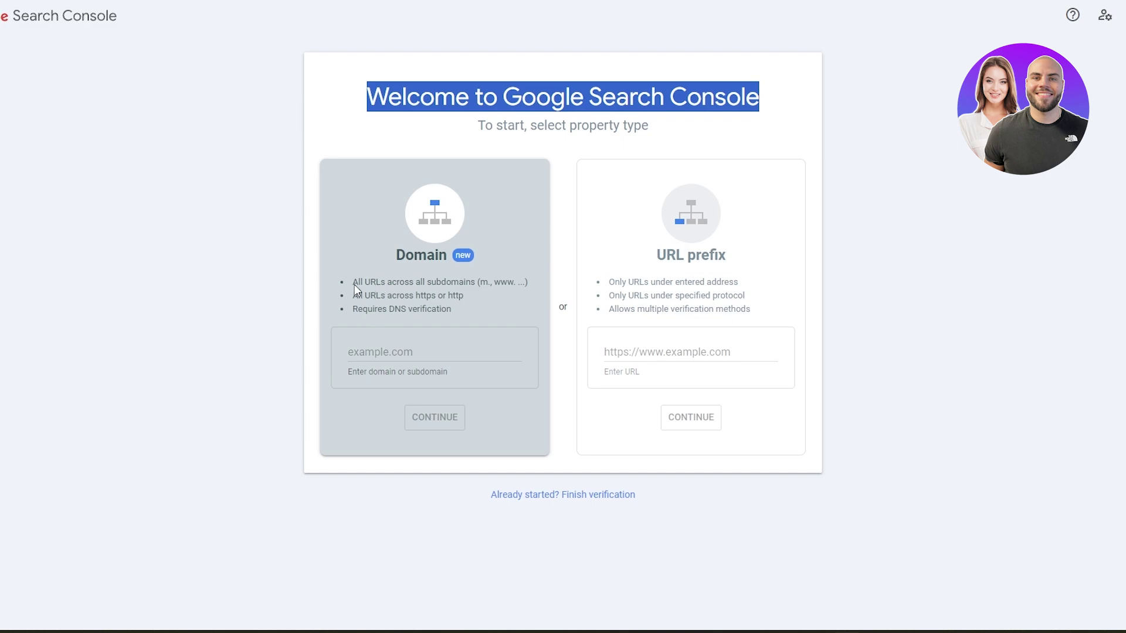
pyautogui.moveTo(354, 284); pyautogui.dragTo(478, 291)
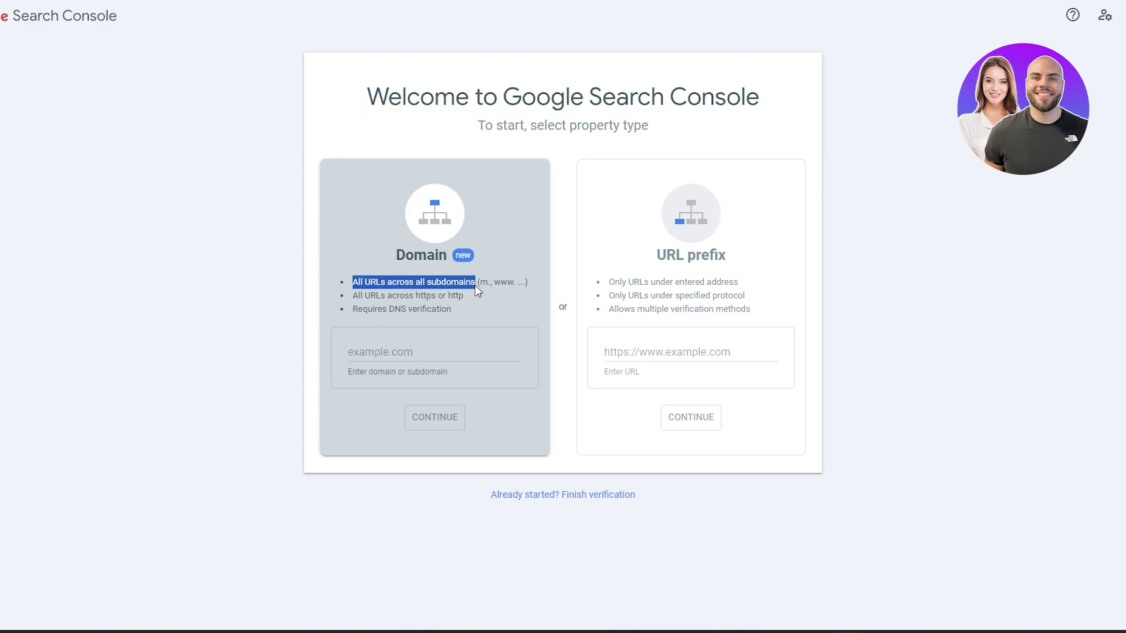
pyautogui.moveTo(355, 297); pyautogui.dragTo(459, 300)
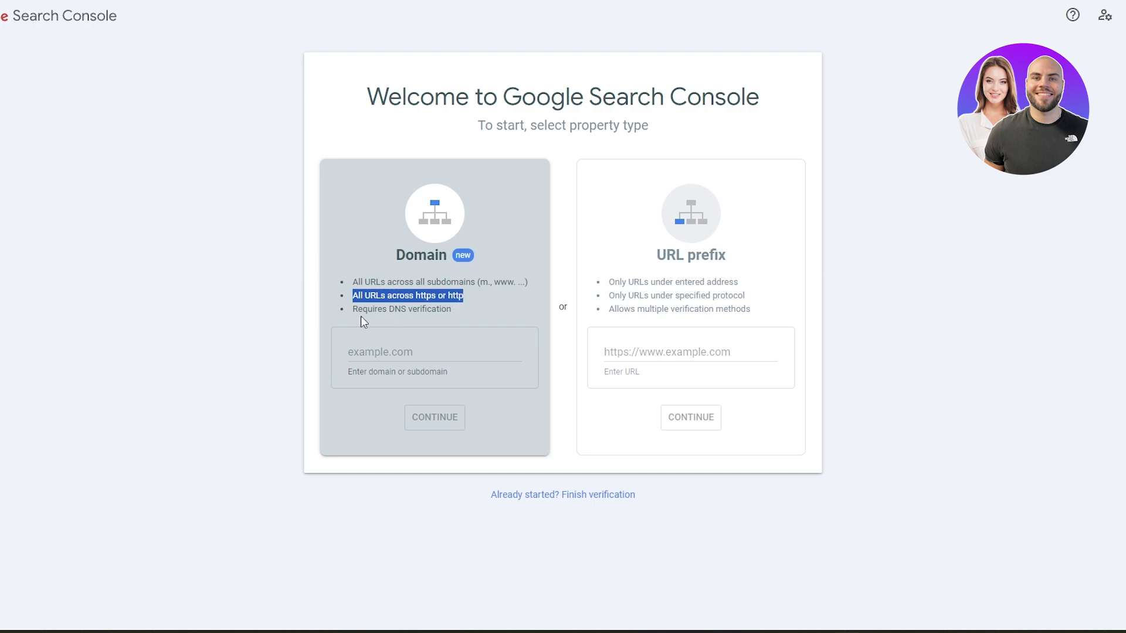
pyautogui.moveTo(363, 309); pyautogui.dragTo(446, 309)
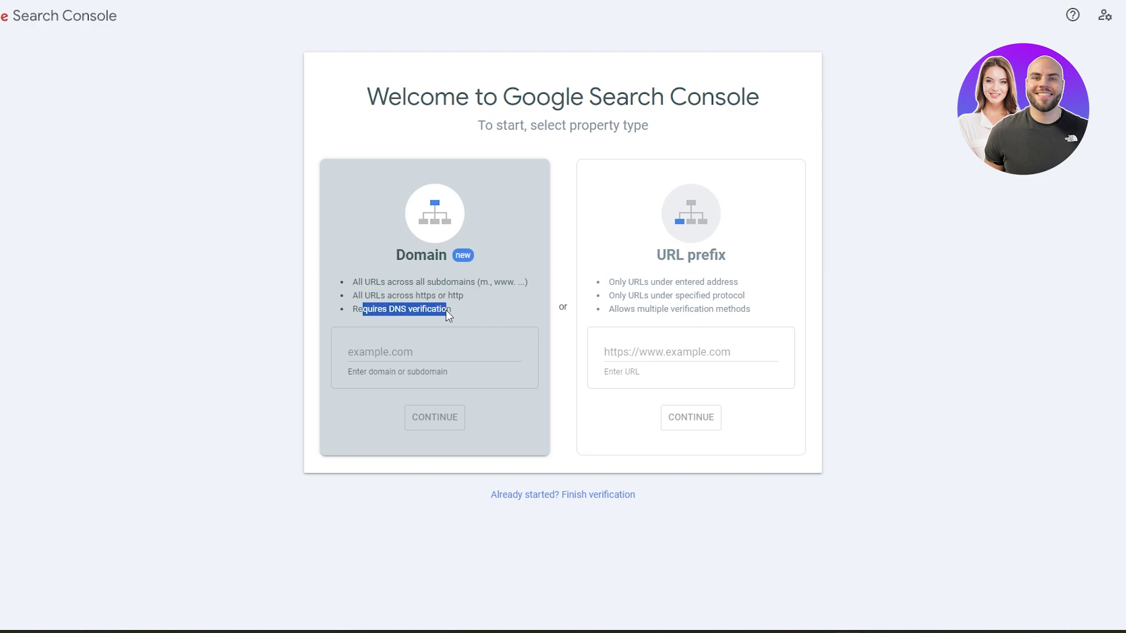
# Step: Review the URL scope, protocol and verification methods of the URL prefix property type
pyautogui.moveTo(615, 284); pyautogui.dragTo(739, 289)
pyautogui.click(617, 301)
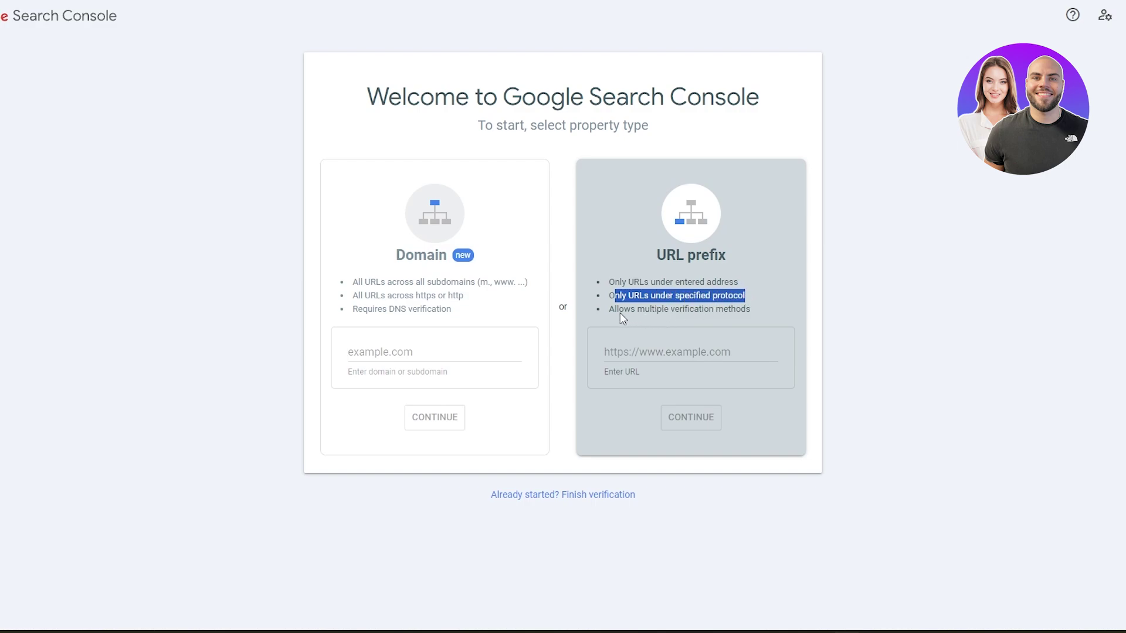
pyautogui.moveTo(609, 309); pyautogui.dragTo(769, 309)
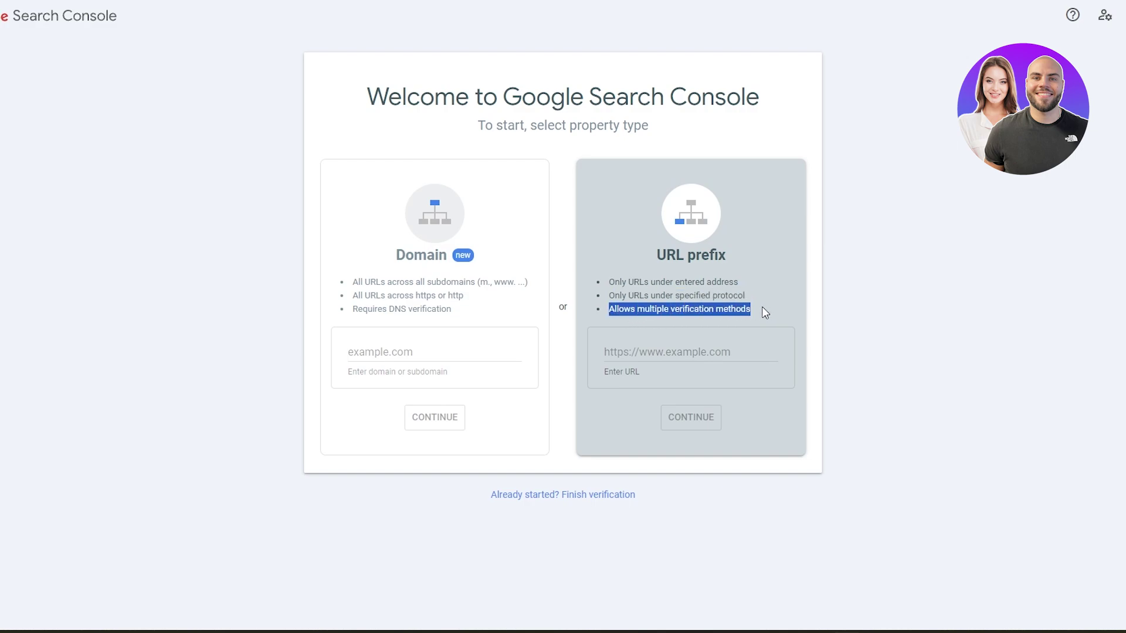
pyautogui.click(765, 309)
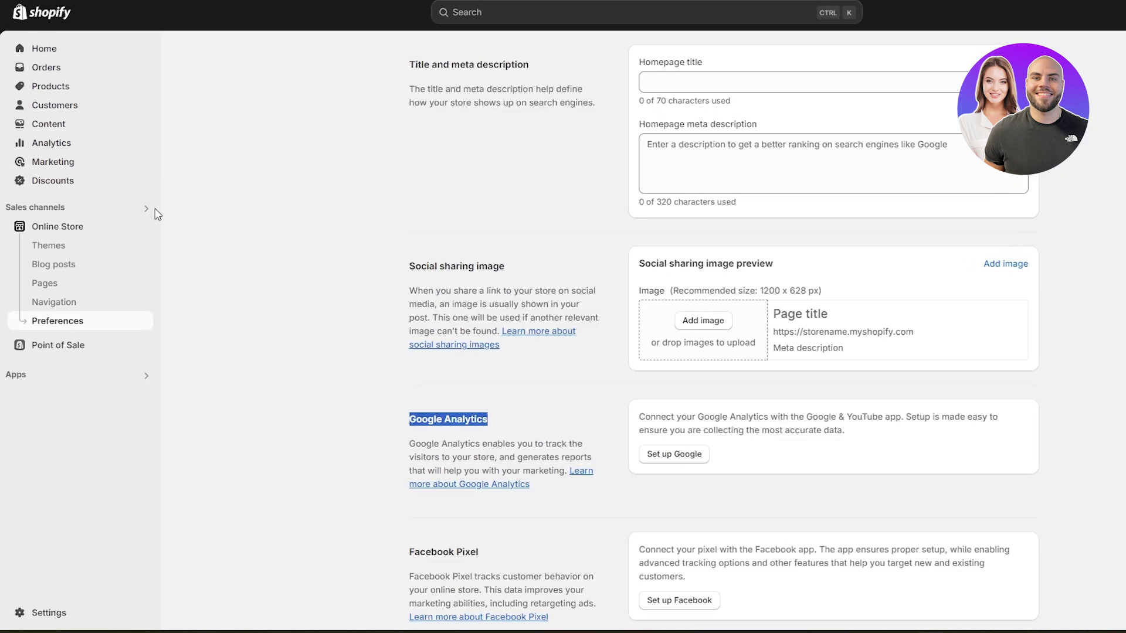
# Step: View the live storefront from the Shopify admin and copy its web address
pyautogui.click(143, 232)
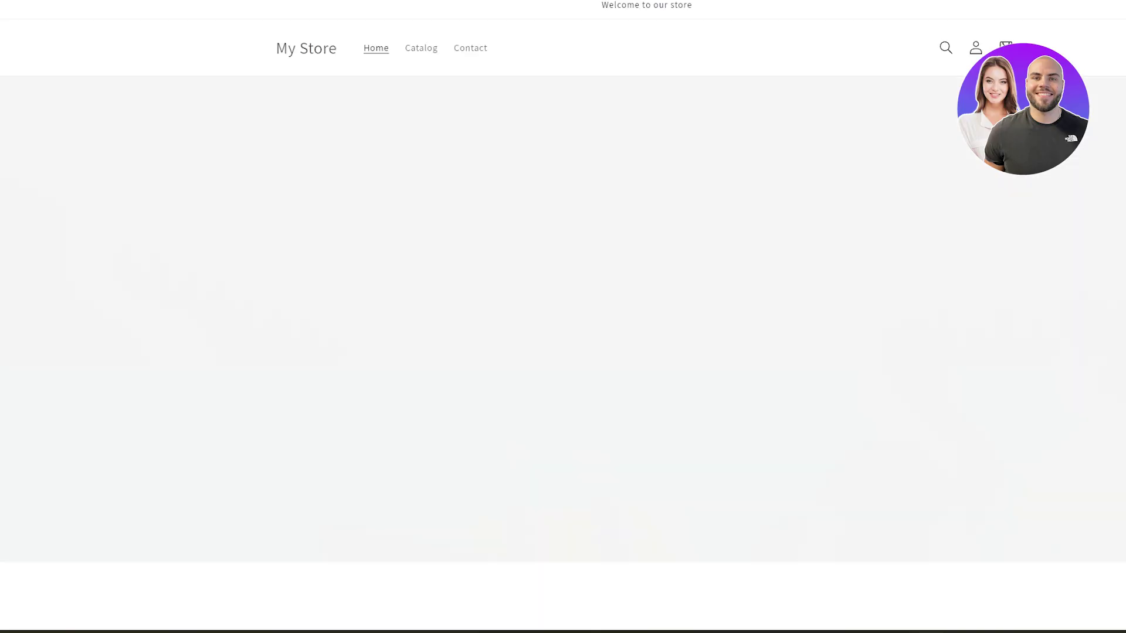
pyautogui.rightClick(199, 1)
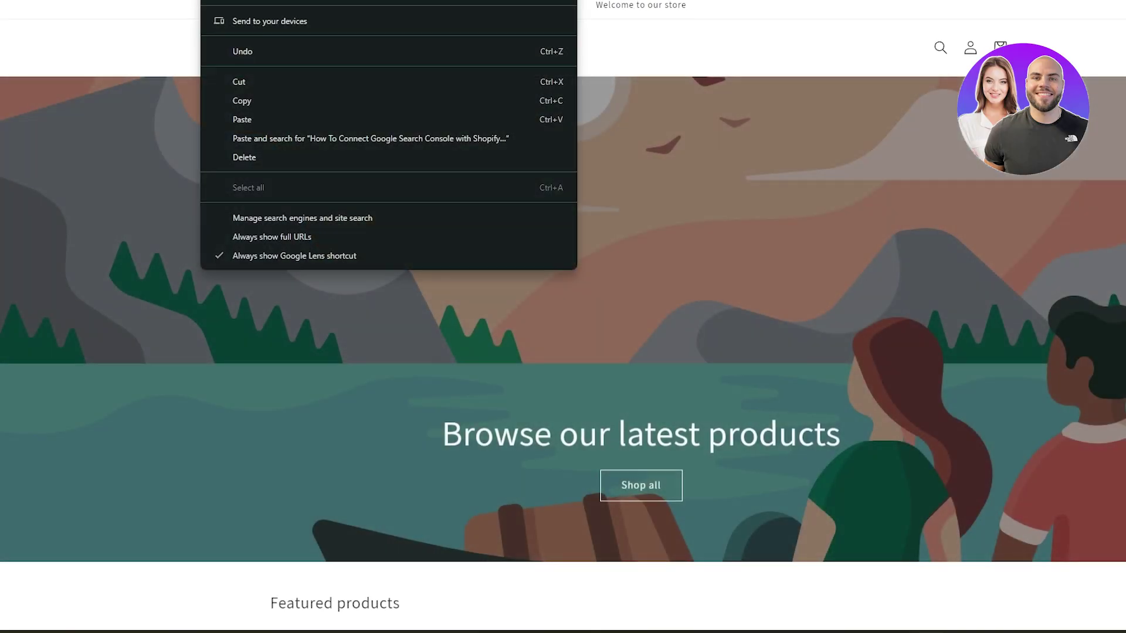
pyautogui.click(244, 101)
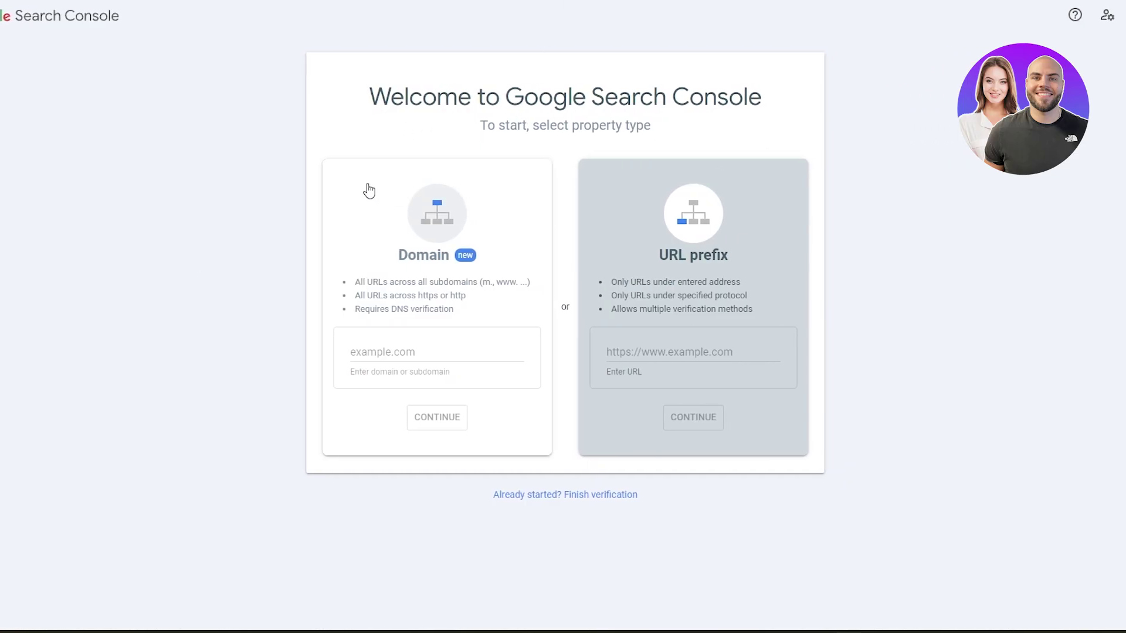
# Step: Paste the copied store address as a URL prefix property in Google Search Console and submit it for verification
pyautogui.rightClick(716, 349)
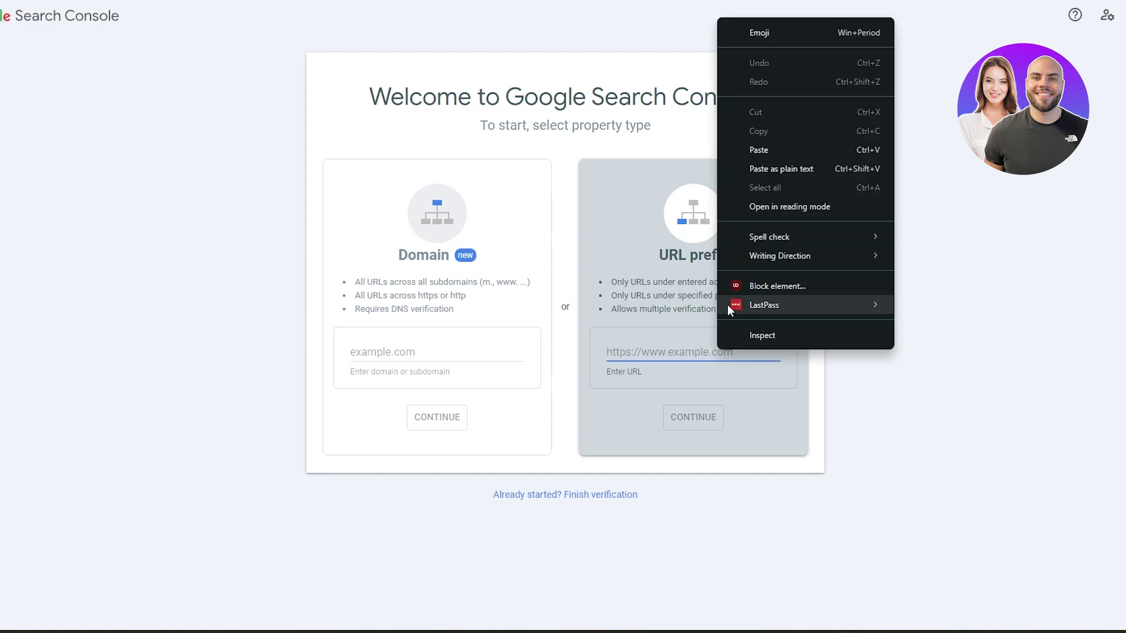
pyautogui.click(759, 150)
pyautogui.click(685, 423)
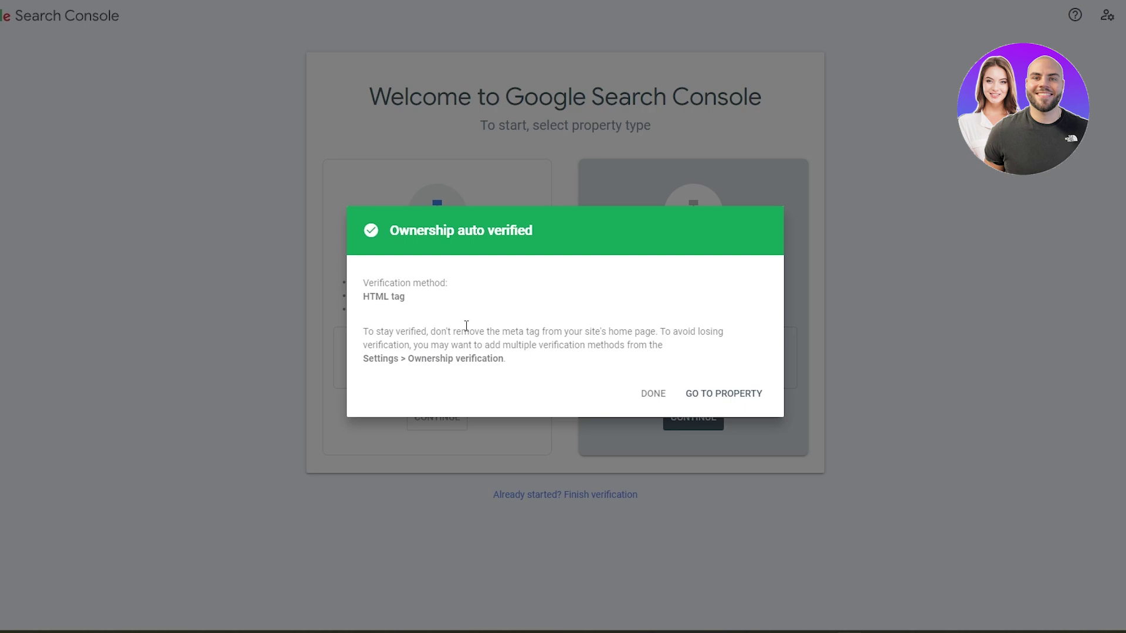
# Step: Review the ownership verification details and go to the new property's overview
pyautogui.tripleClick(388, 230)
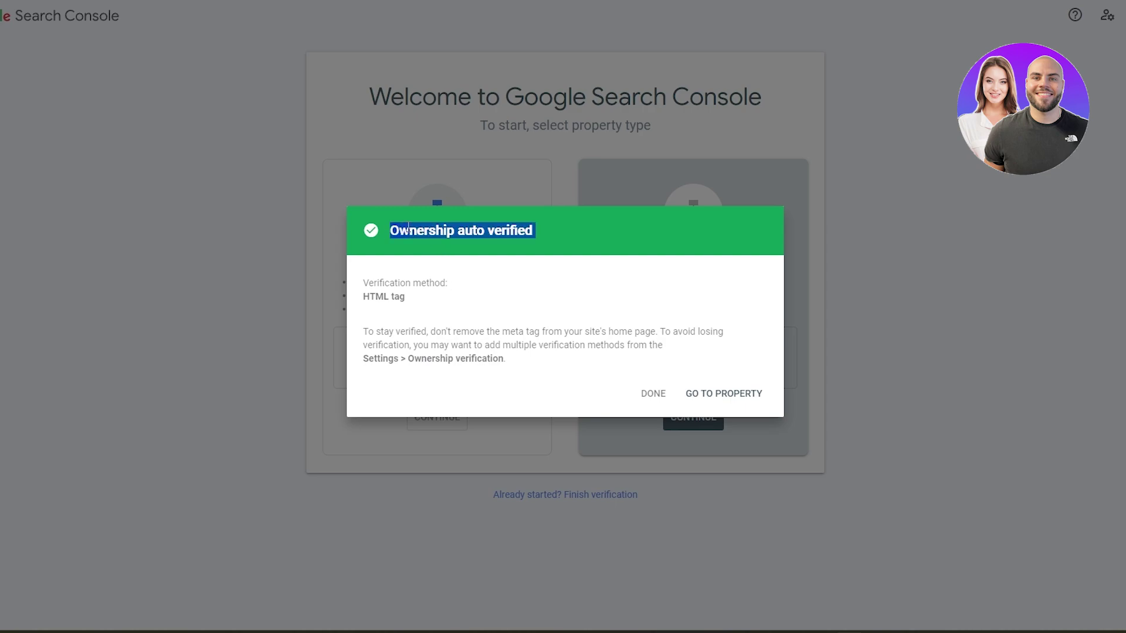
pyautogui.click(528, 243)
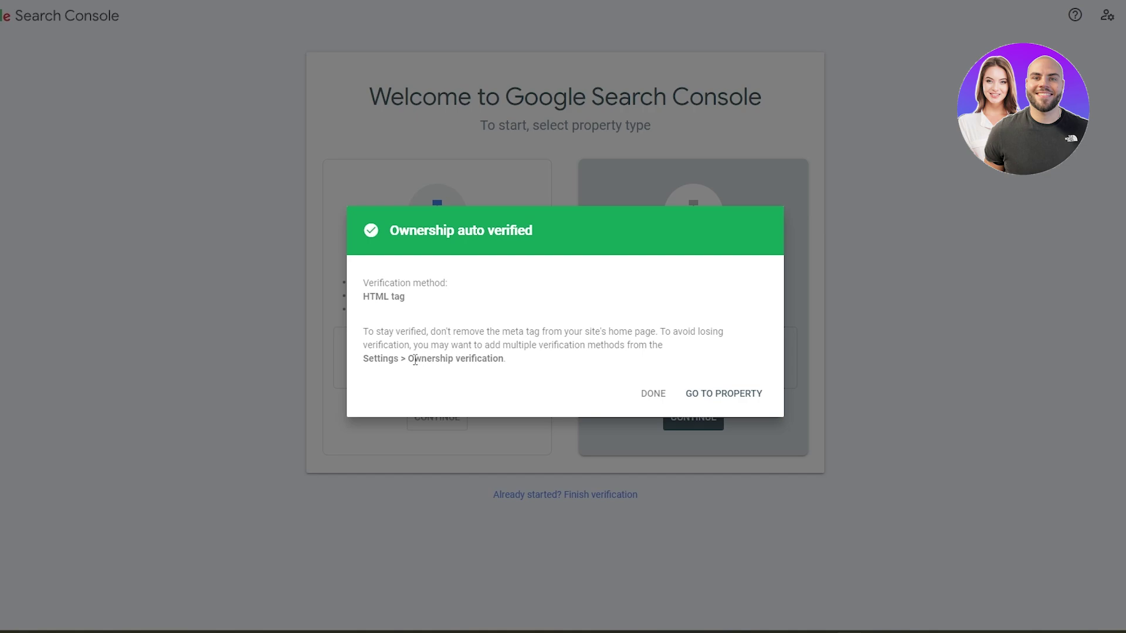
pyautogui.click(667, 402)
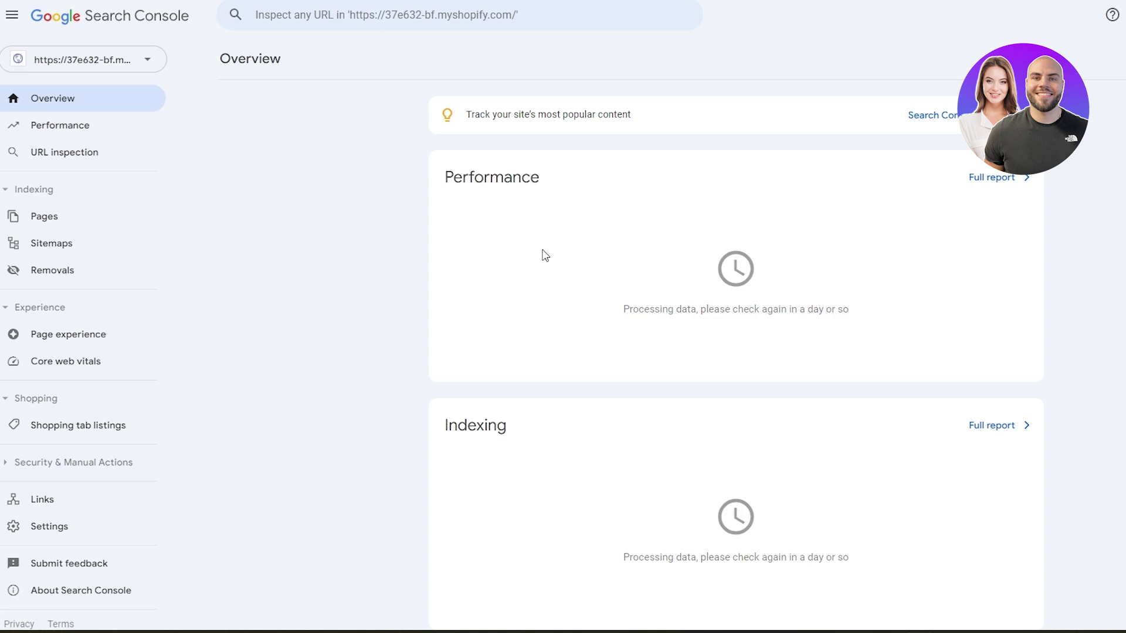
pyautogui.scroll(-3, 545, 255)
pyautogui.click(109, 60)
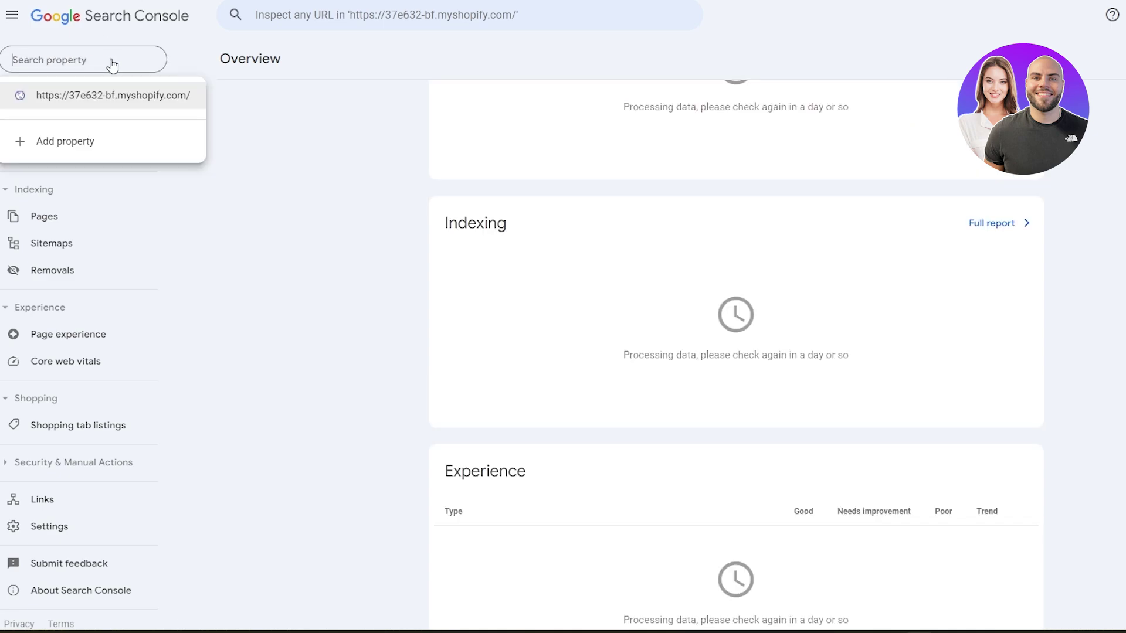
pyautogui.click(71, 143)
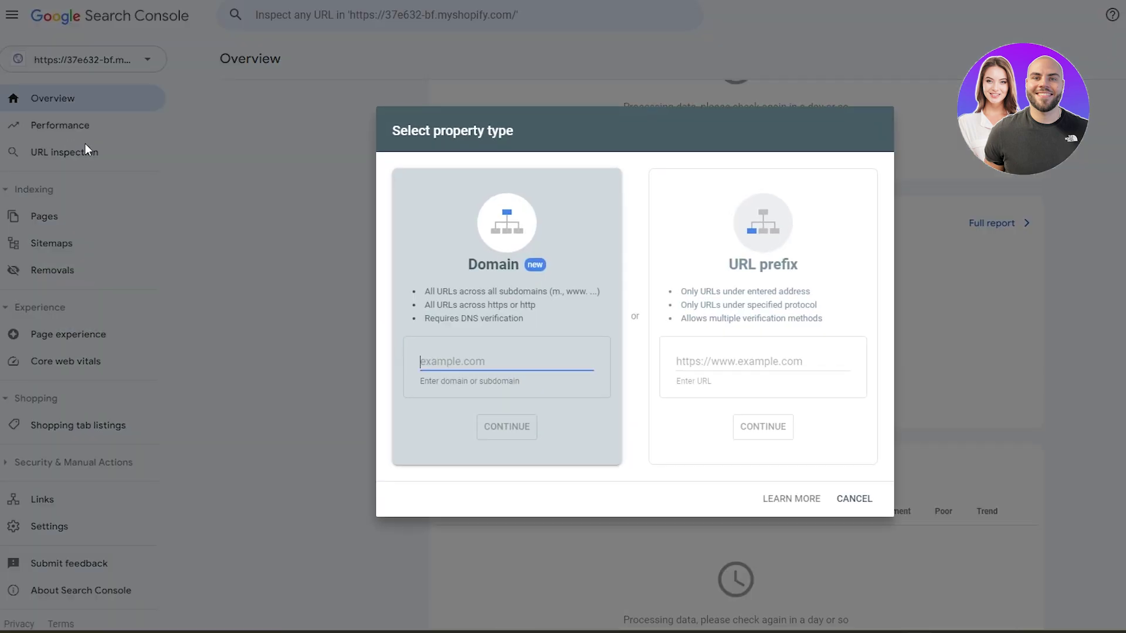
pyautogui.click(856, 502)
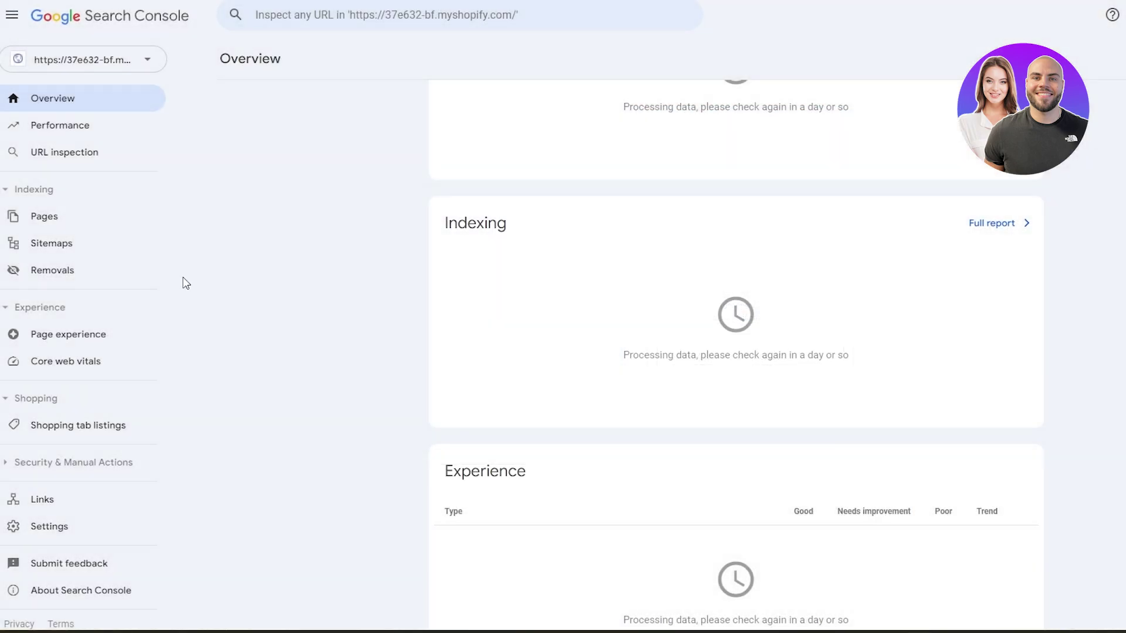
pyautogui.click(101, 69)
pyautogui.click(108, 95)
# Step: Look over the property's overview sections and go to its ownership verification settings
pyautogui.scroll(-5, 496, 423)
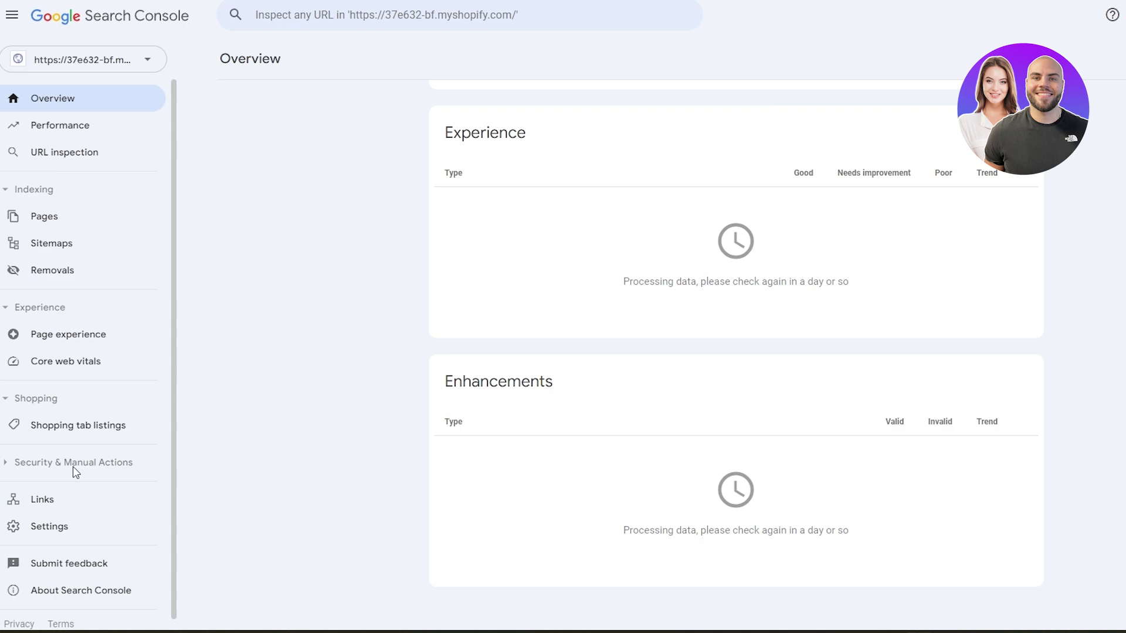
pyautogui.scroll(-1, 92, 457)
pyautogui.click(80, 519)
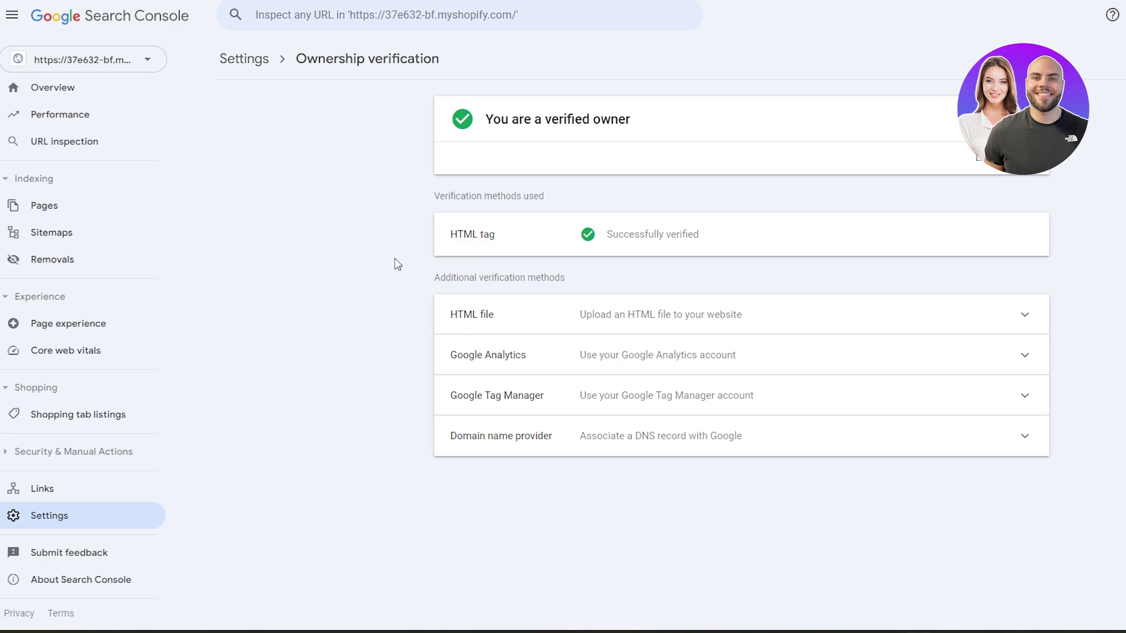
pyautogui.click(132, 60)
pyautogui.click(149, 142)
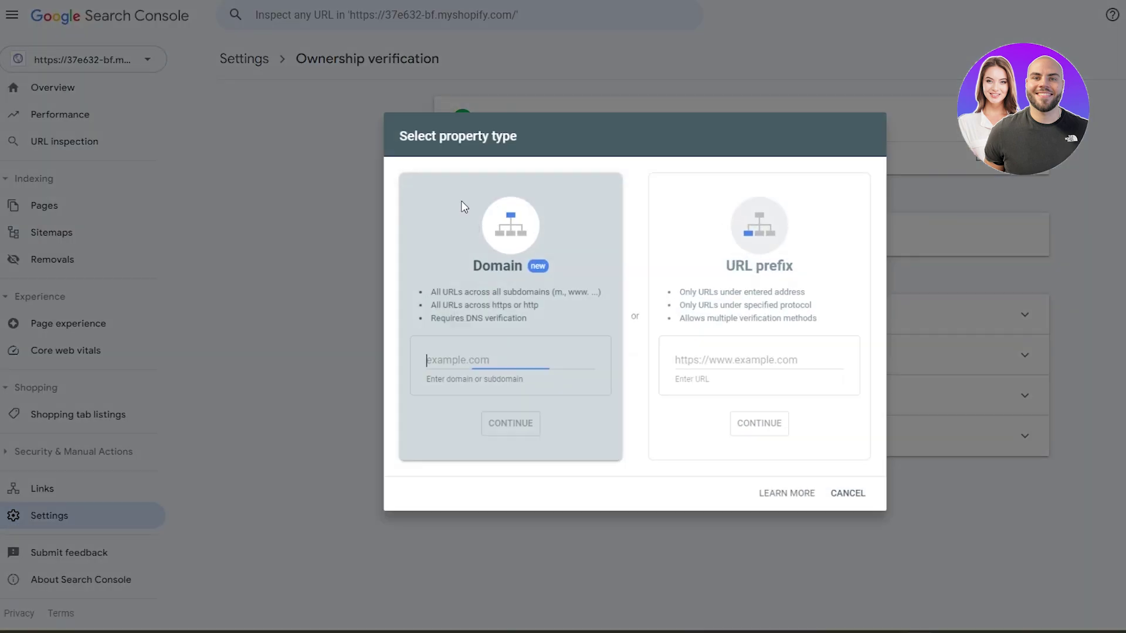
pyautogui.press('Tab')
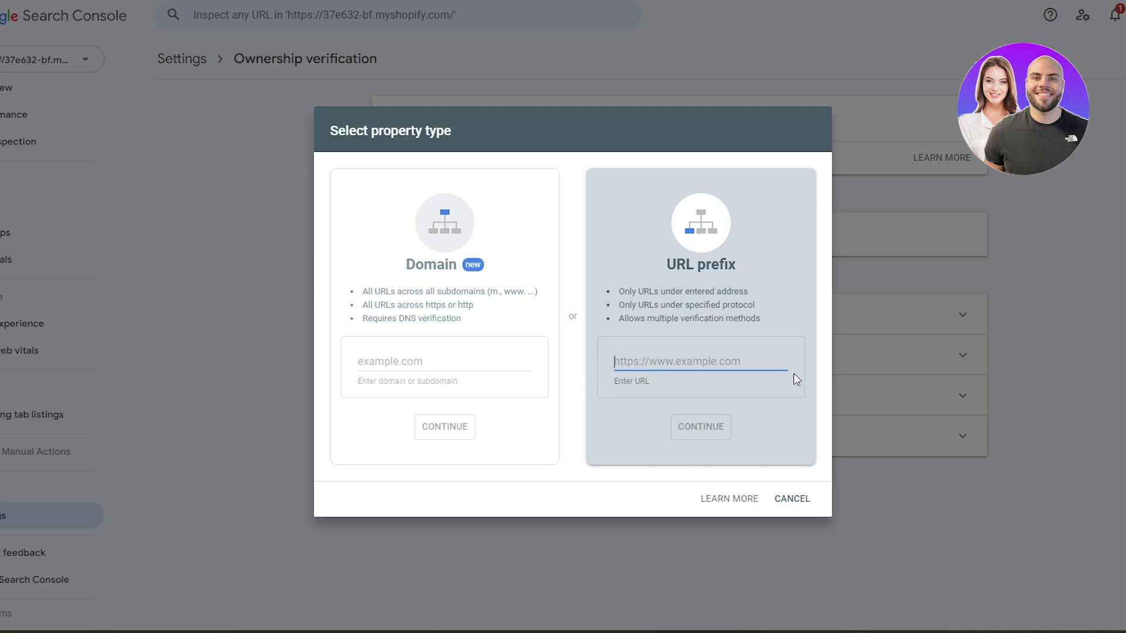
pyautogui.click(927, 360)
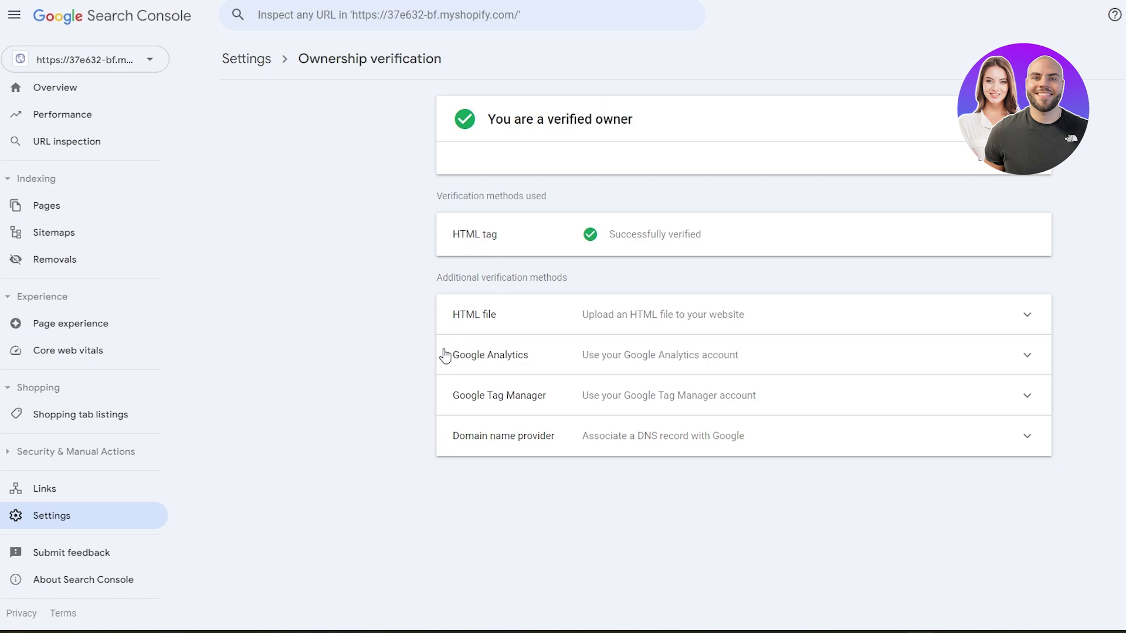
# Step: Review the download and upload instructions of the HTML file verification method and collapse them
pyautogui.click(468, 317)
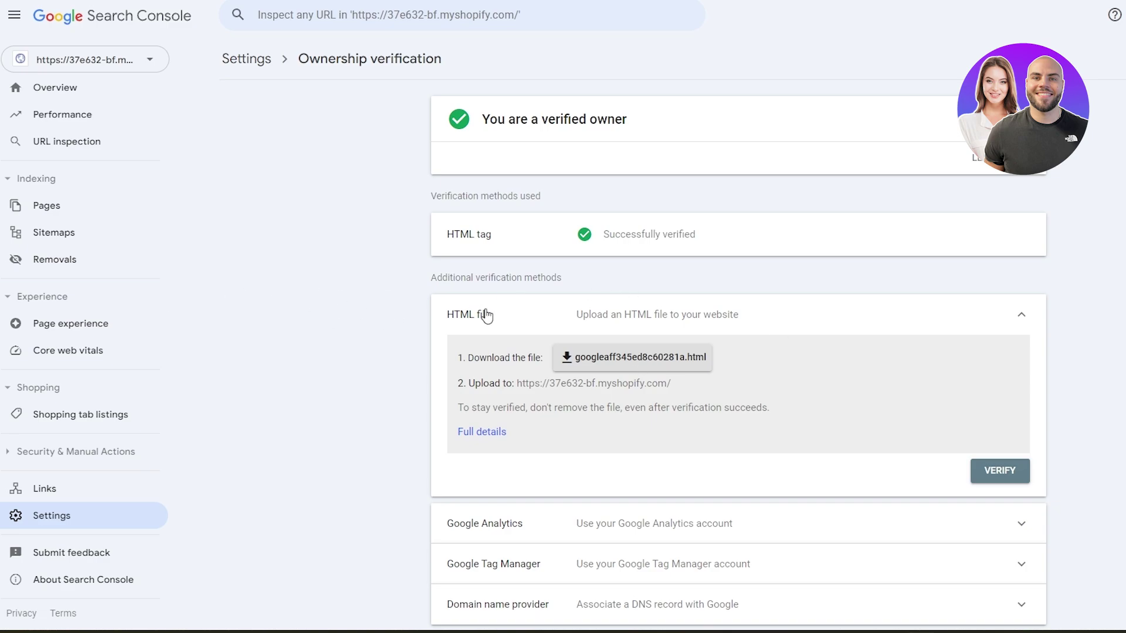
pyautogui.click(505, 316)
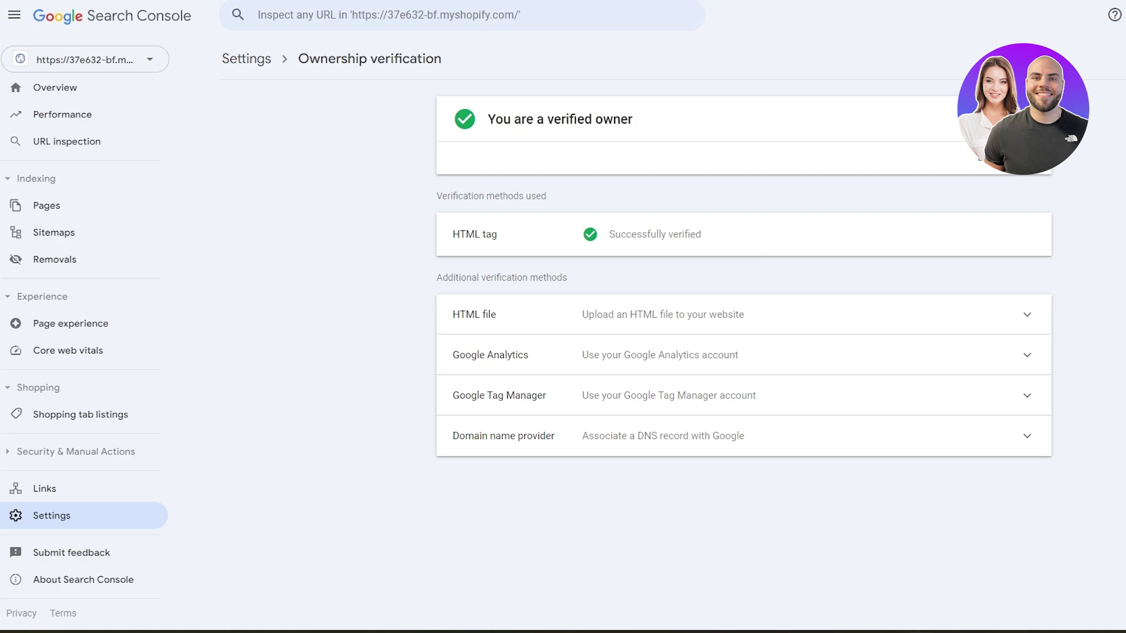
# Step: Switch to the Shopify admin, open the Copy of Dawn theme's code and insert an empty line below the <head> tag in theme.liquid
pyautogui.click(546, 0)
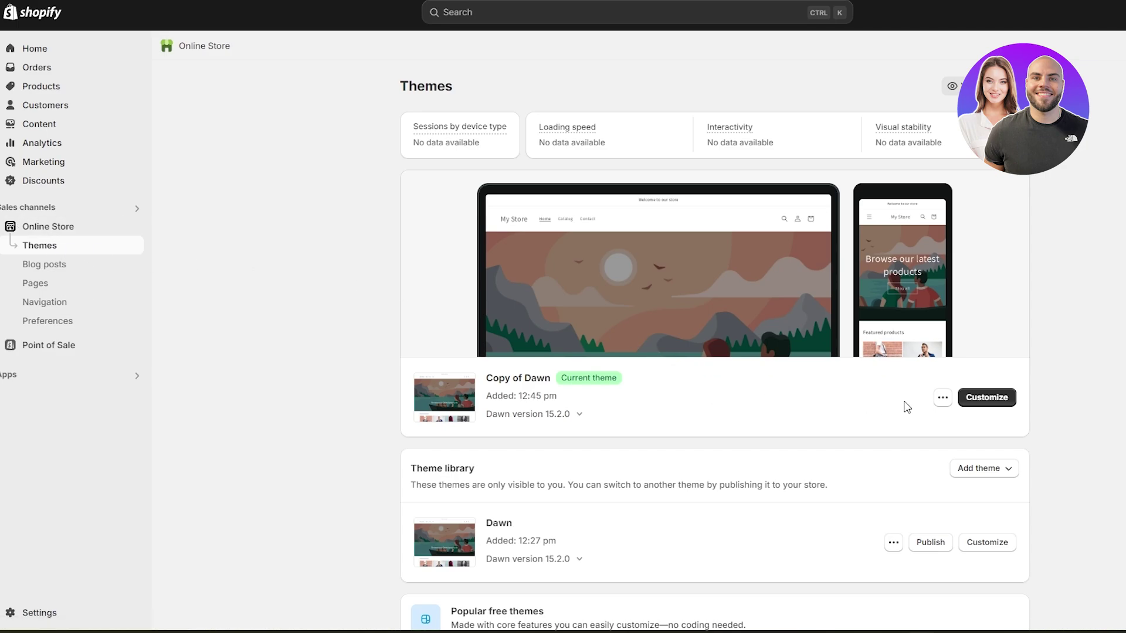
pyautogui.click(938, 403)
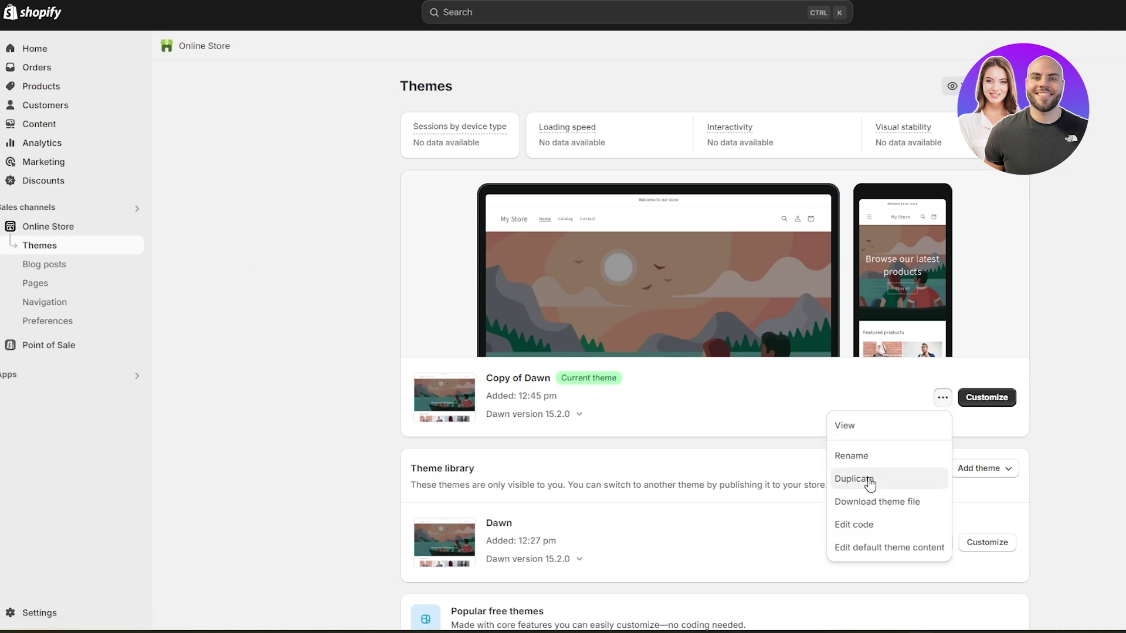
pyautogui.click(864, 527)
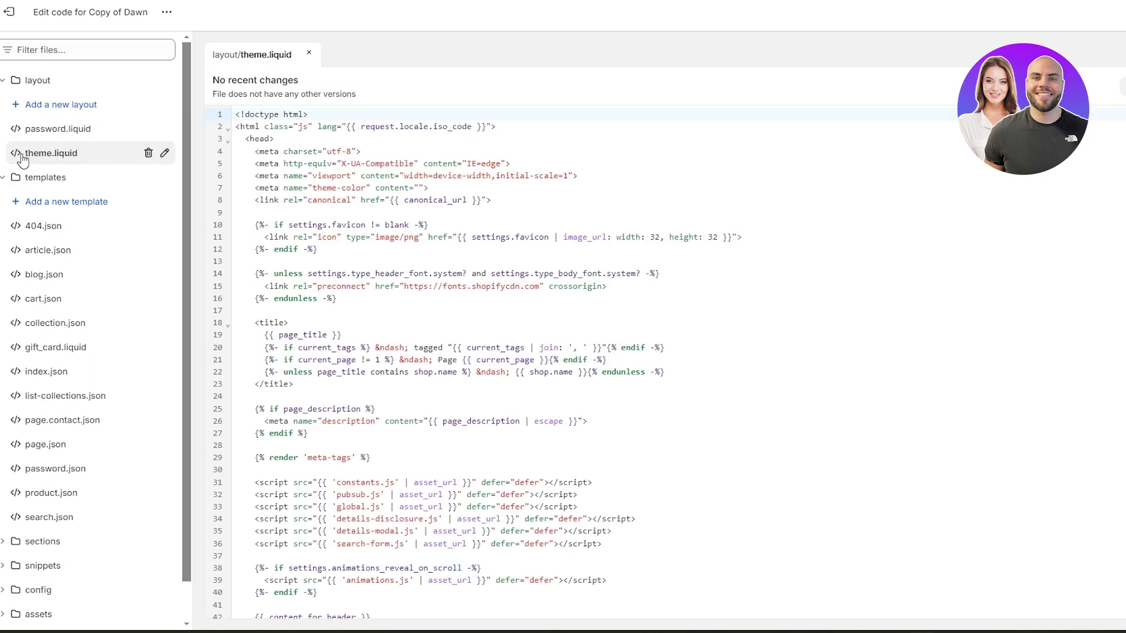
pyautogui.click(285, 140)
pyautogui.press('Return')
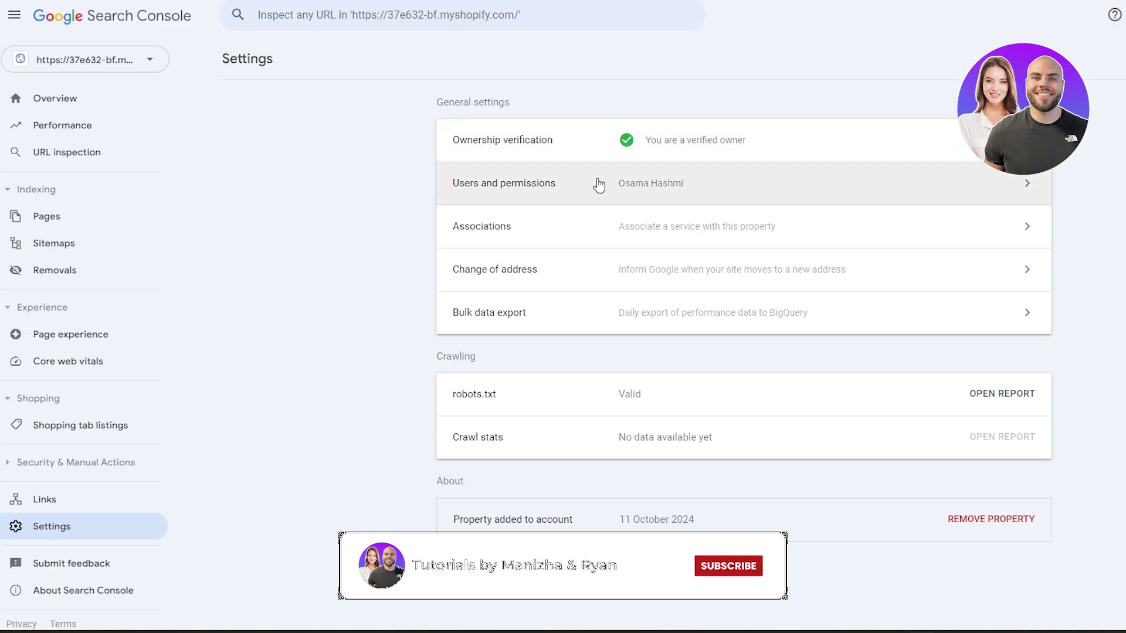
# Step: Return to Google Search Console and check the HTML tag entry in the property's ownership verification details
pyautogui.click(610, 153)
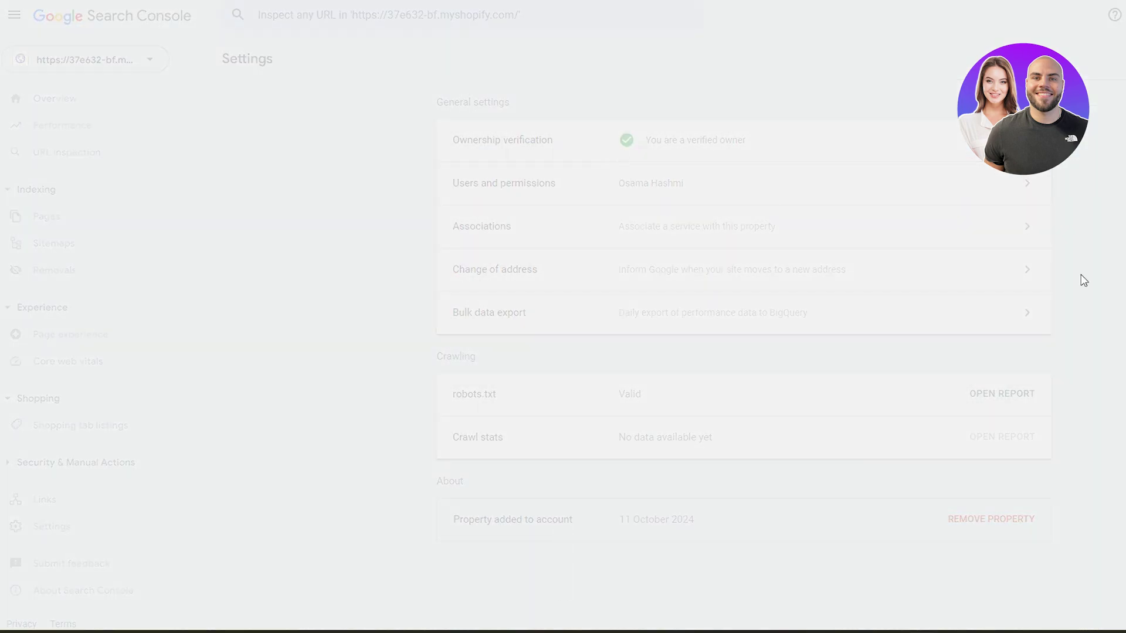
pyautogui.moveTo(453, 234); pyautogui.dragTo(506, 236)
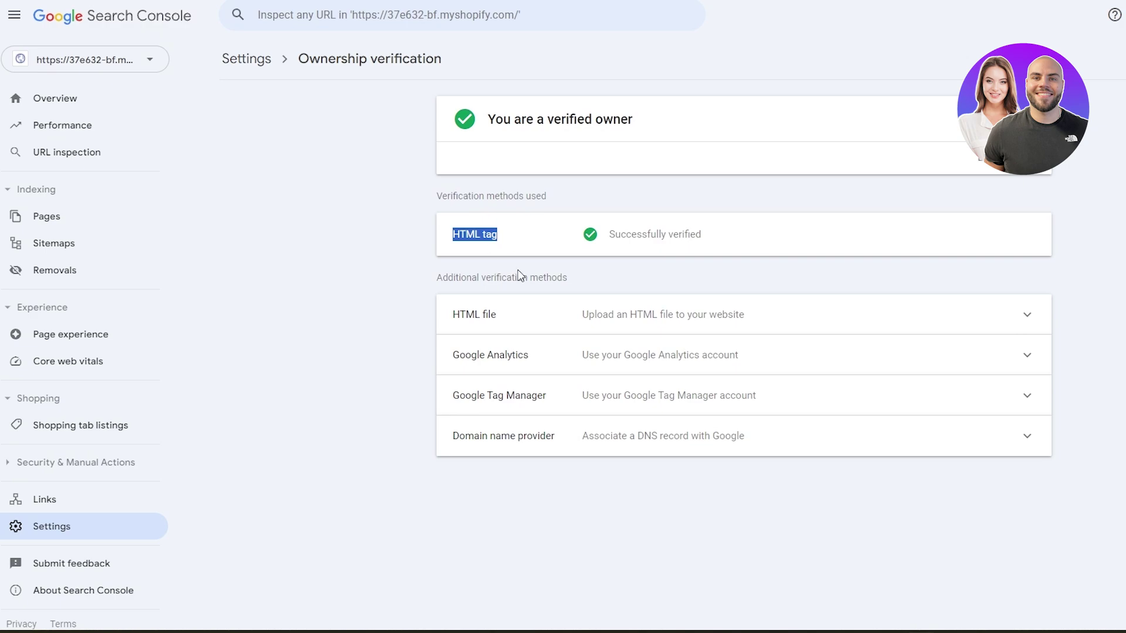
pyautogui.moveTo(621, 238); pyautogui.dragTo(655, 247)
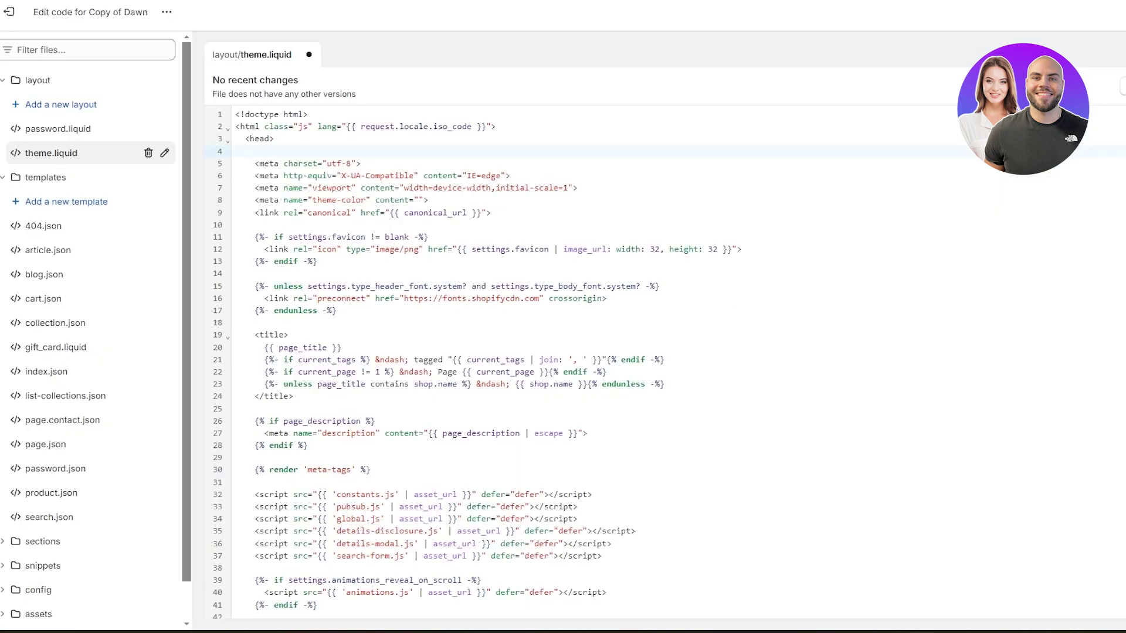
# Step: Save theme.liquid in the Shopify code editor and exit to the Themes page
pyautogui.hotkey('ctrl', 's')
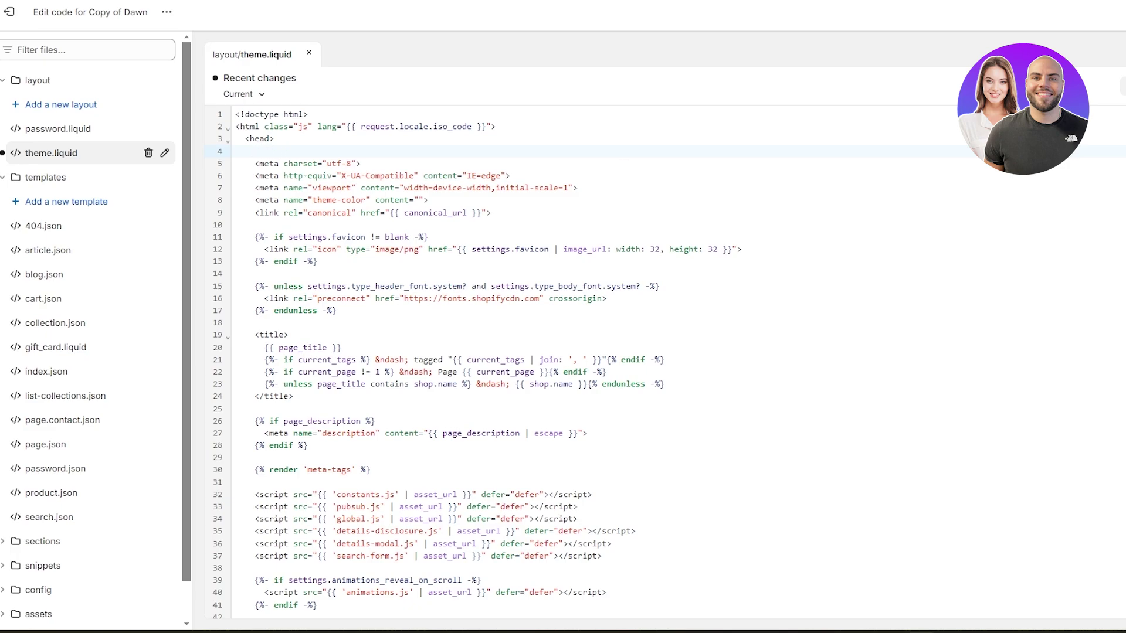
pyautogui.click(9, 12)
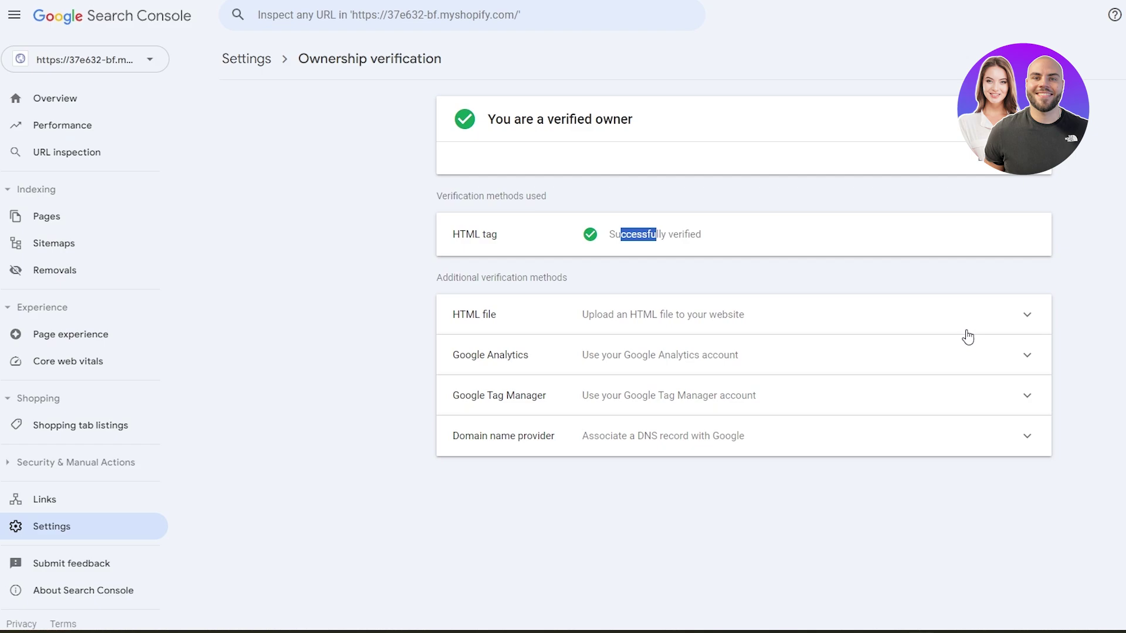
# Step: Try to verify site ownership in Google Search Console with the HTML file method, and collapse that method
pyautogui.click(478, 234)
pyautogui.click(638, 328)
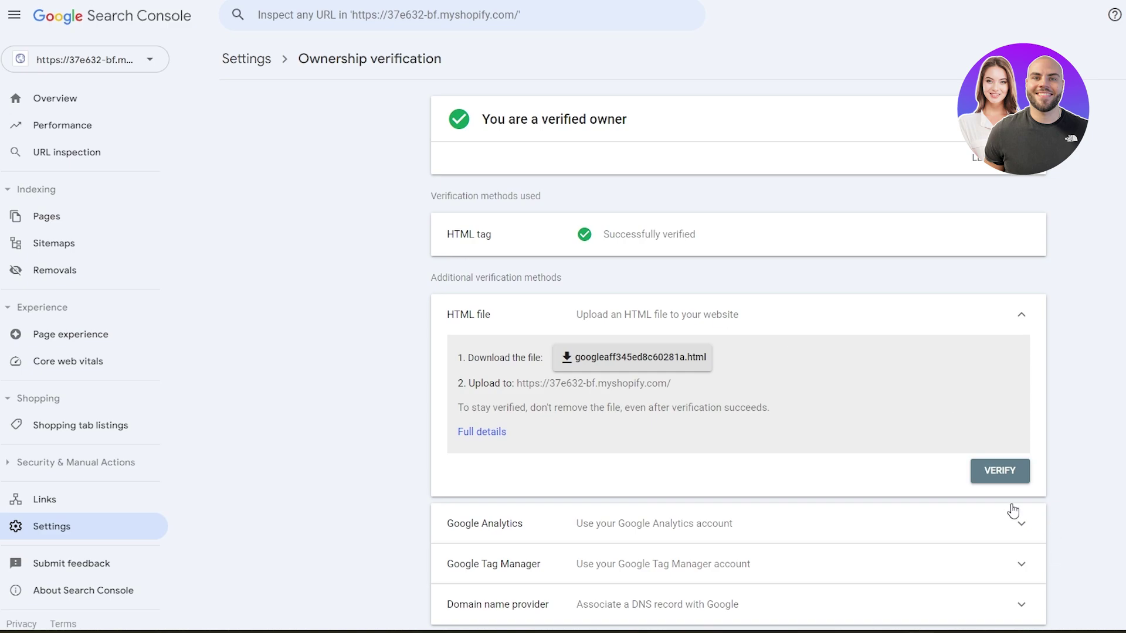
pyautogui.click(986, 476)
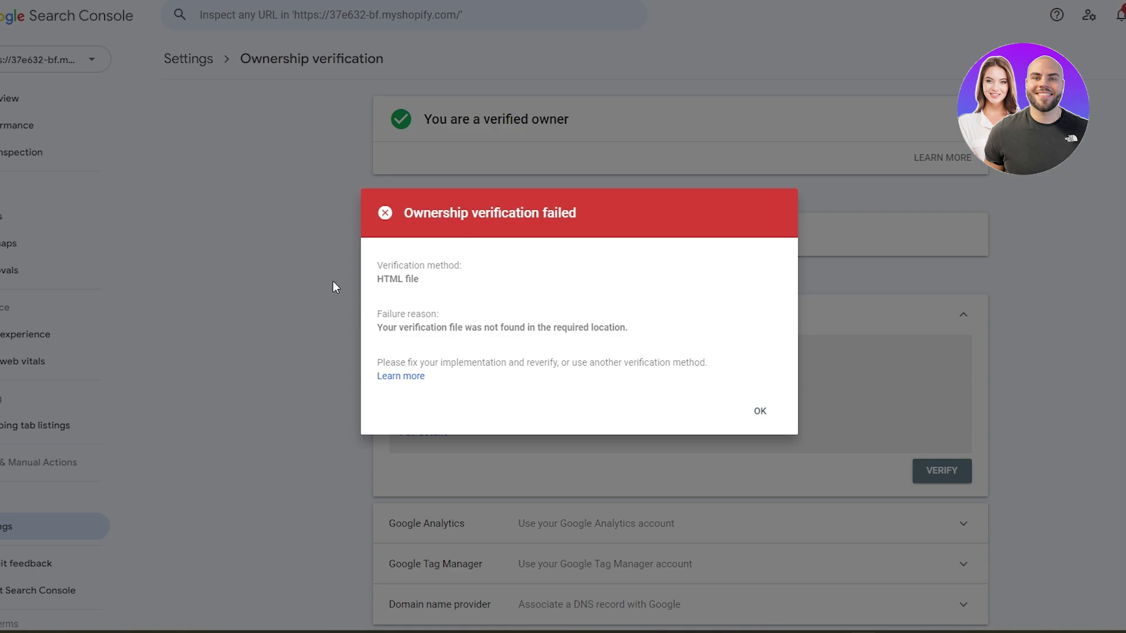
pyautogui.click(758, 411)
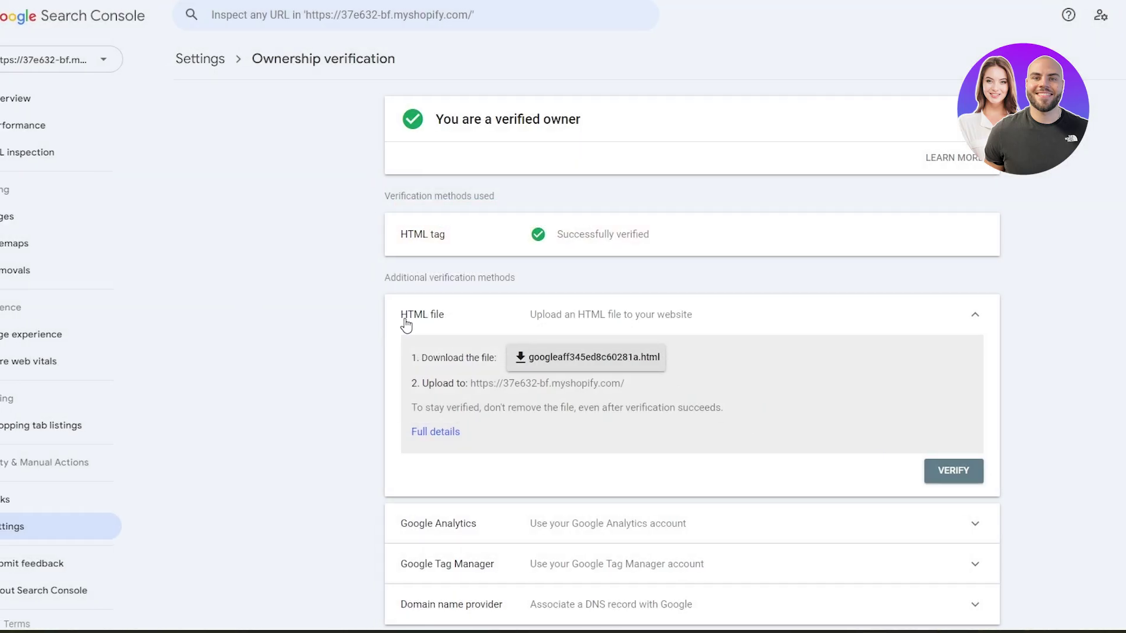
pyautogui.click(448, 322)
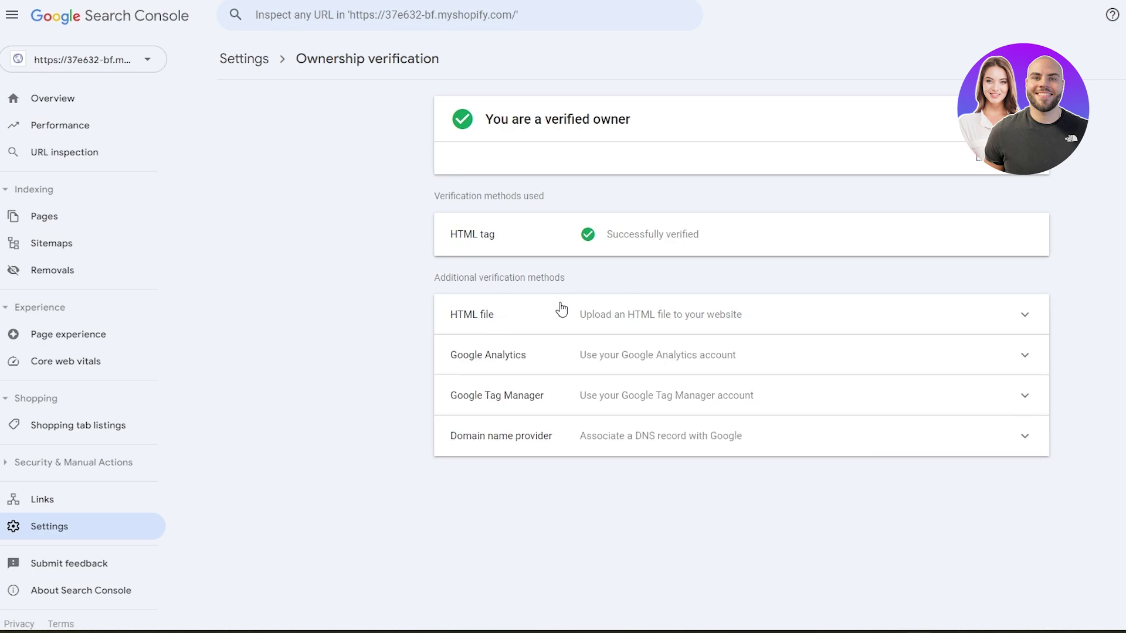
# Step: Review the verified owner status and HTML tag method, and look over the overview's Performance, Indexing, Experience and Enhancements sections
pyautogui.moveTo(485, 121); pyautogui.dragTo(676, 126)
pyautogui.moveTo(445, 244); pyautogui.dragTo(533, 247)
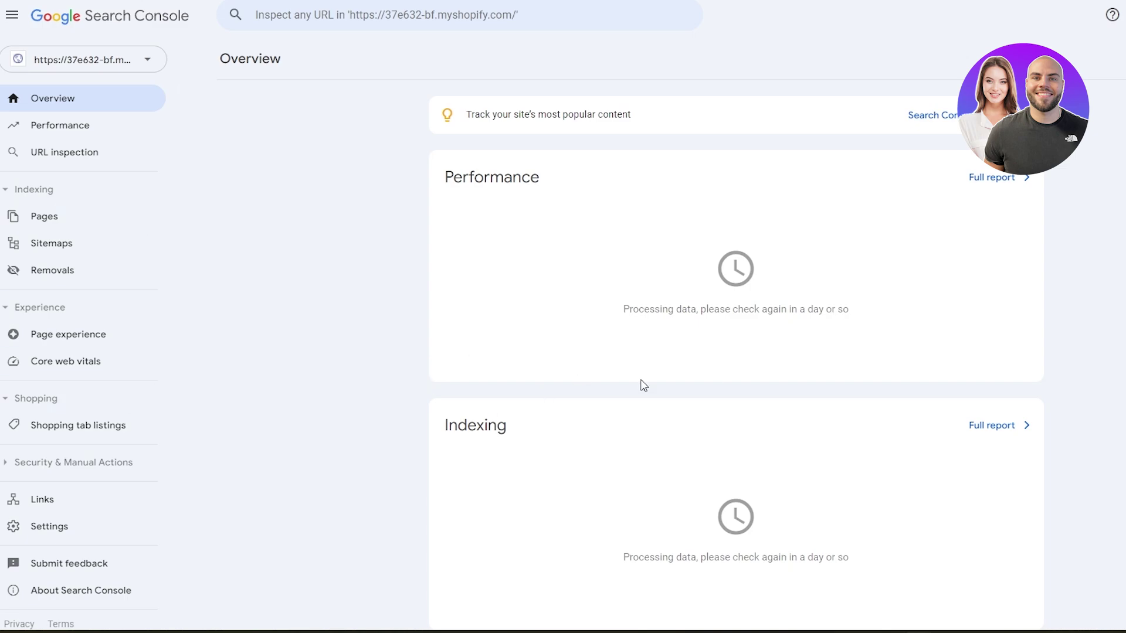
pyautogui.scroll(-9, 385, 349)
pyautogui.scroll(5, 560, 224)
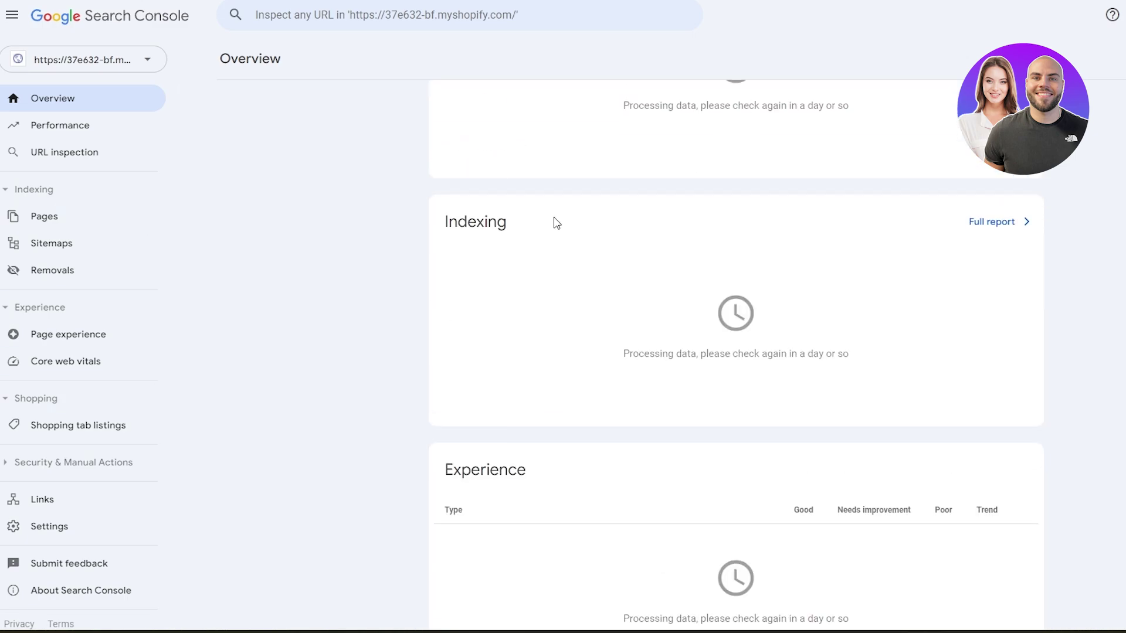
pyautogui.scroll(-4, 437, 163)
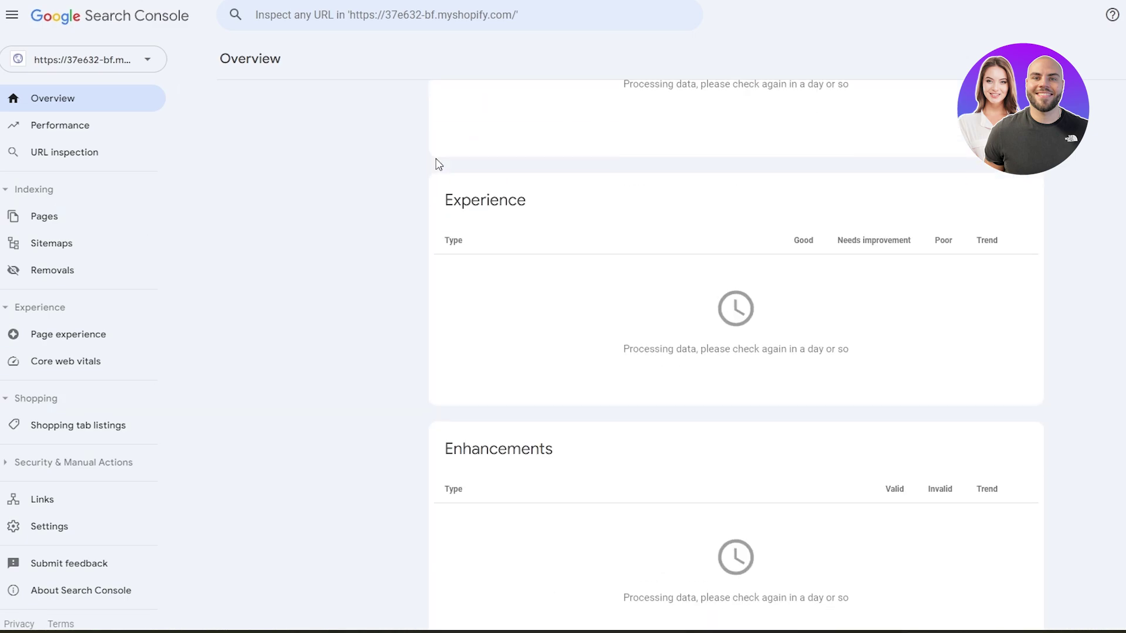
pyautogui.scroll(7, 432, 160)
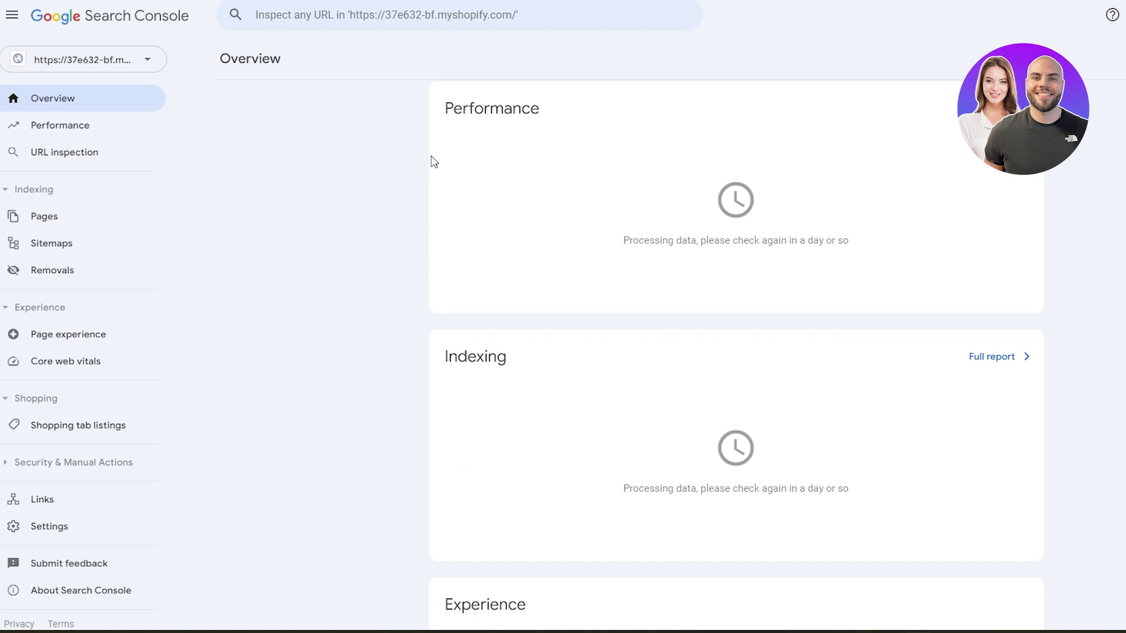
# Step: Open the ownership verification settings and examine the Google Analytics method's snippet, <head> placement and permission requirements
pyautogui.click(88, 531)
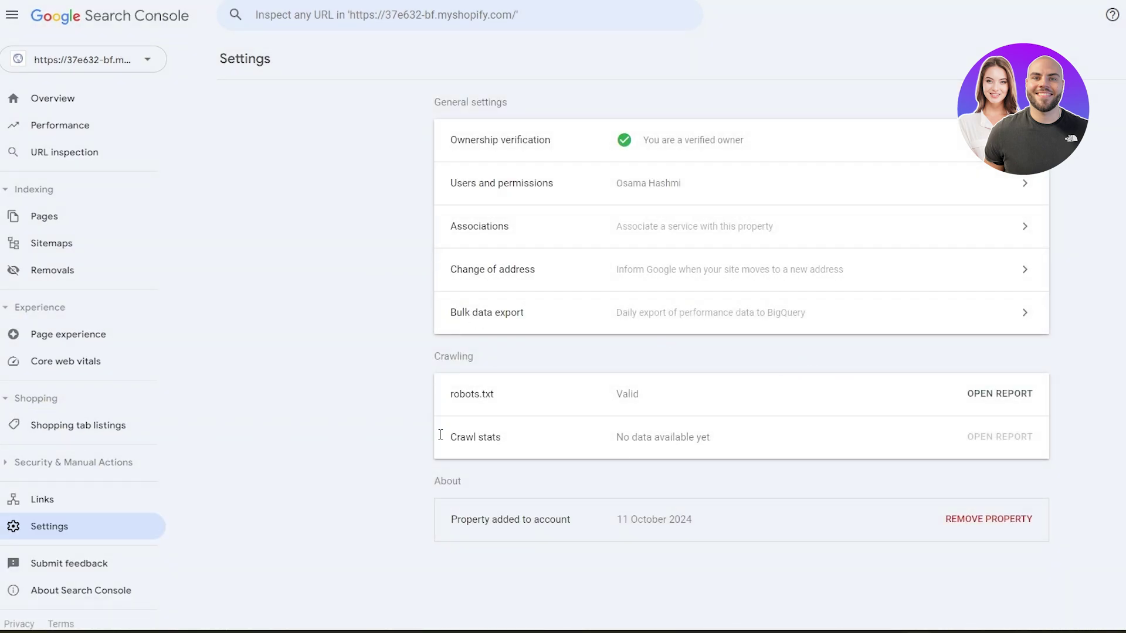
pyautogui.click(556, 140)
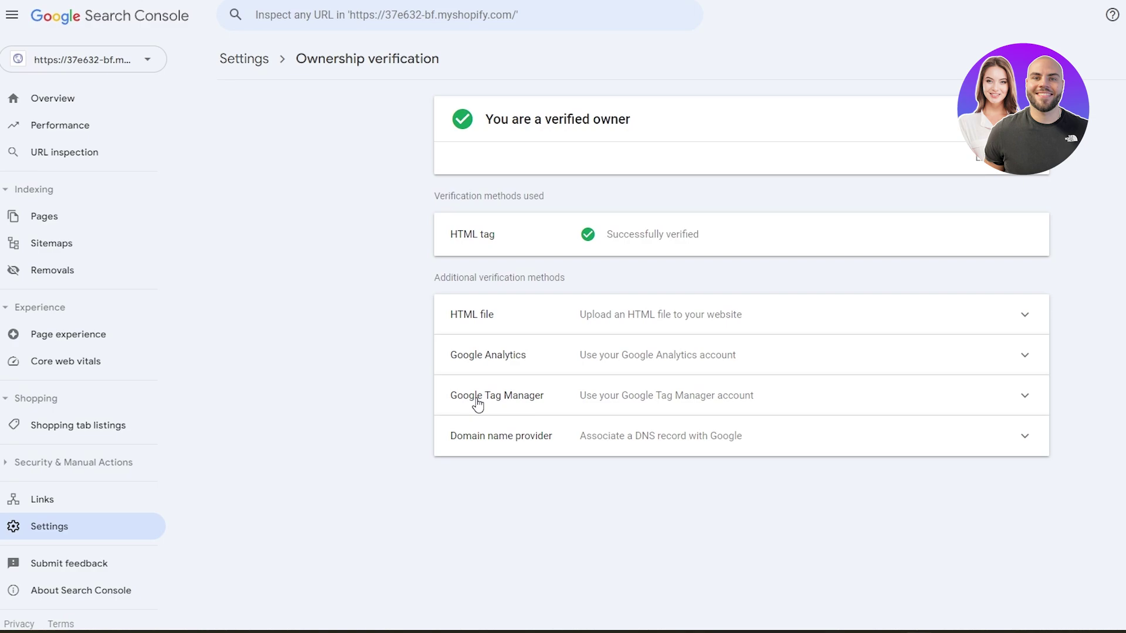
pyautogui.click(483, 368)
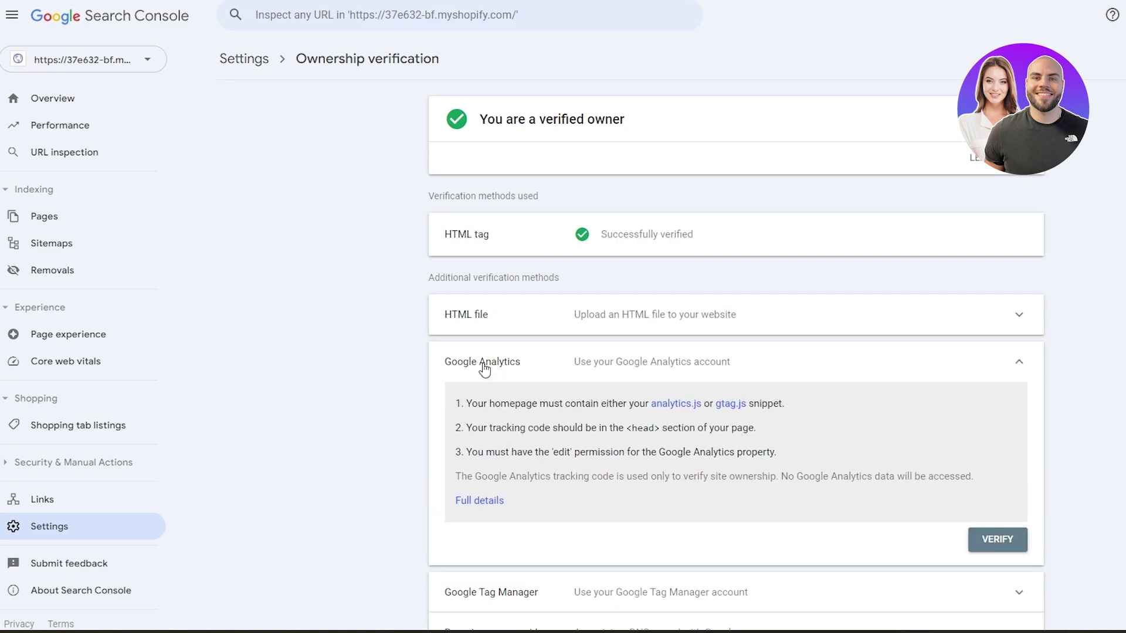
pyautogui.scroll(-2, 551, 451)
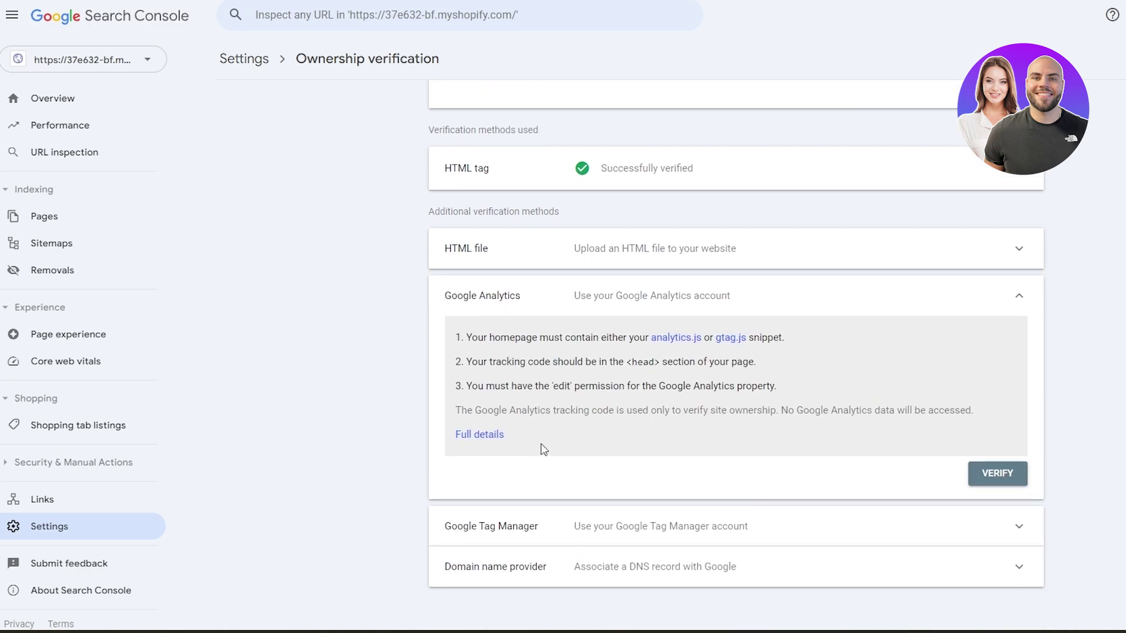
pyautogui.moveTo(492, 365); pyautogui.dragTo(617, 411)
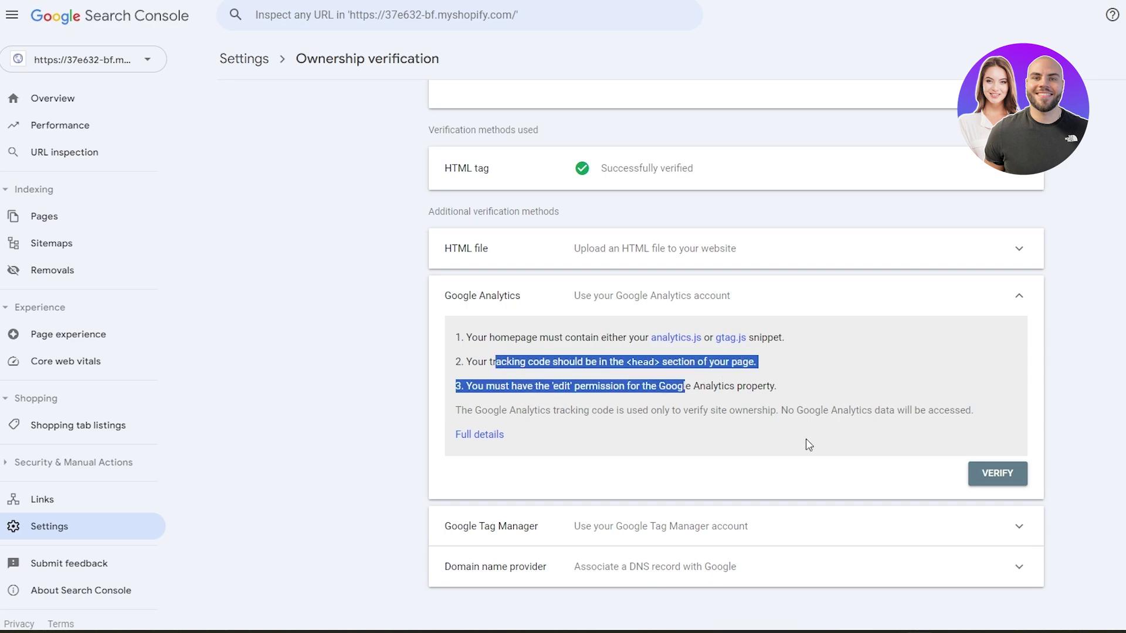
pyautogui.click(718, 387)
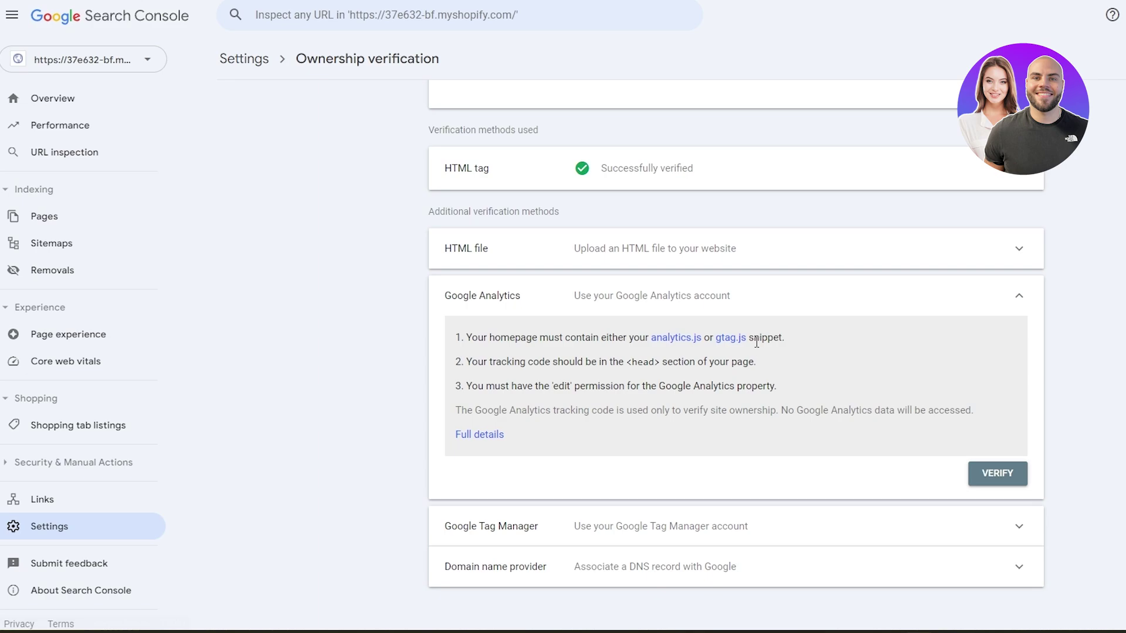
pyautogui.moveTo(487, 362); pyautogui.dragTo(697, 371)
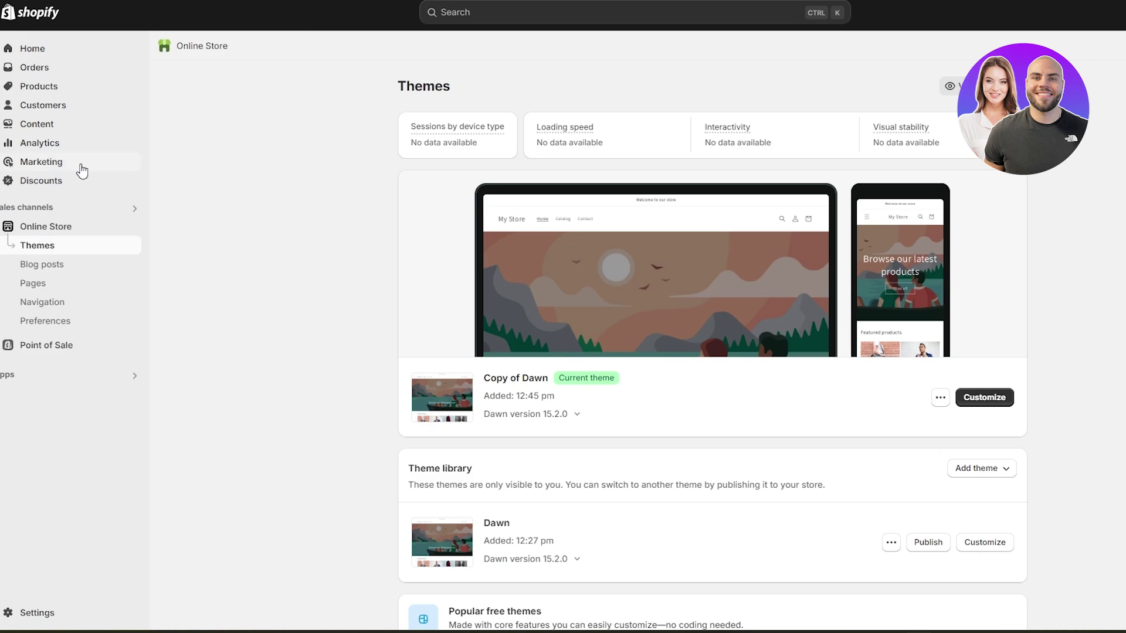
# Step: Find the Google & YouTube app by searching apps for "google", install it on the store and pin it to the sidebar
pyautogui.click(56, 374)
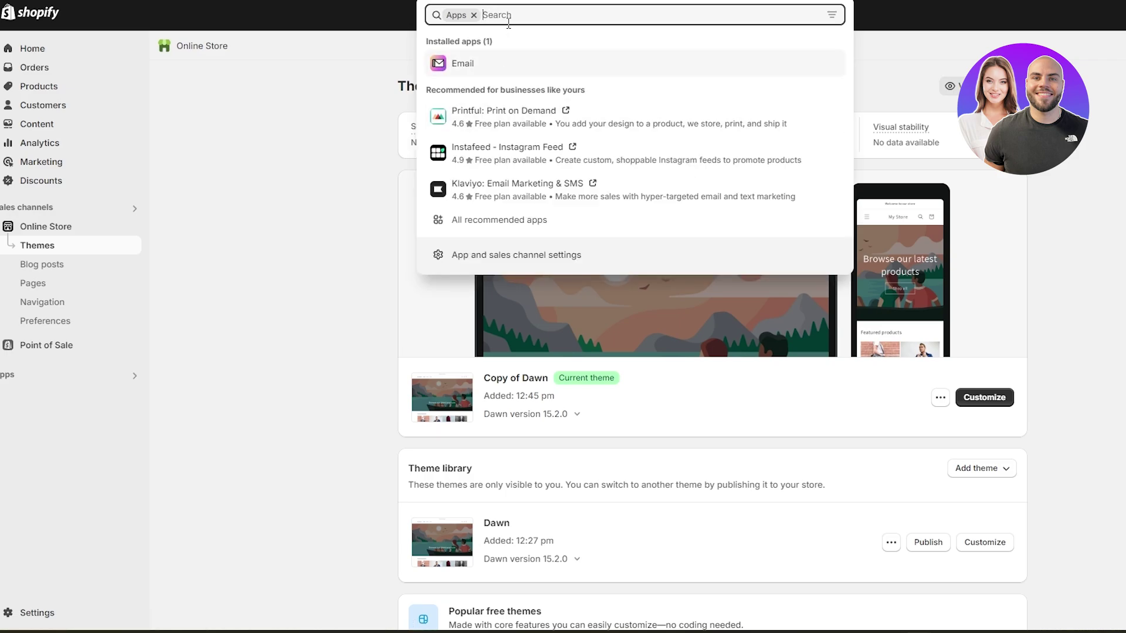
pyautogui.write('google')
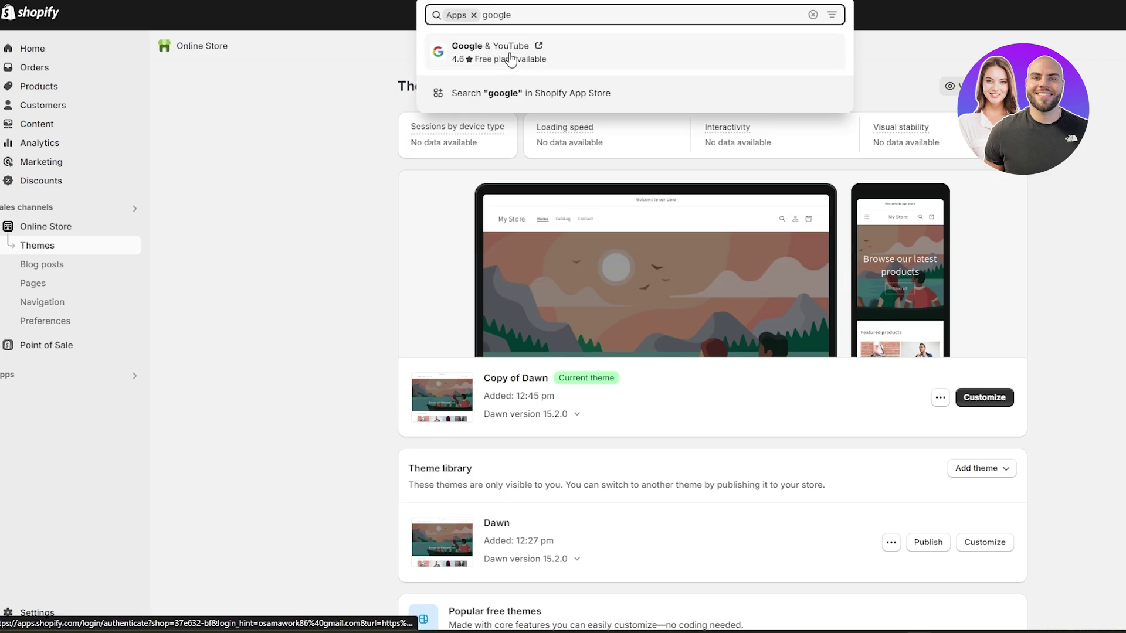
pyautogui.click(477, 47)
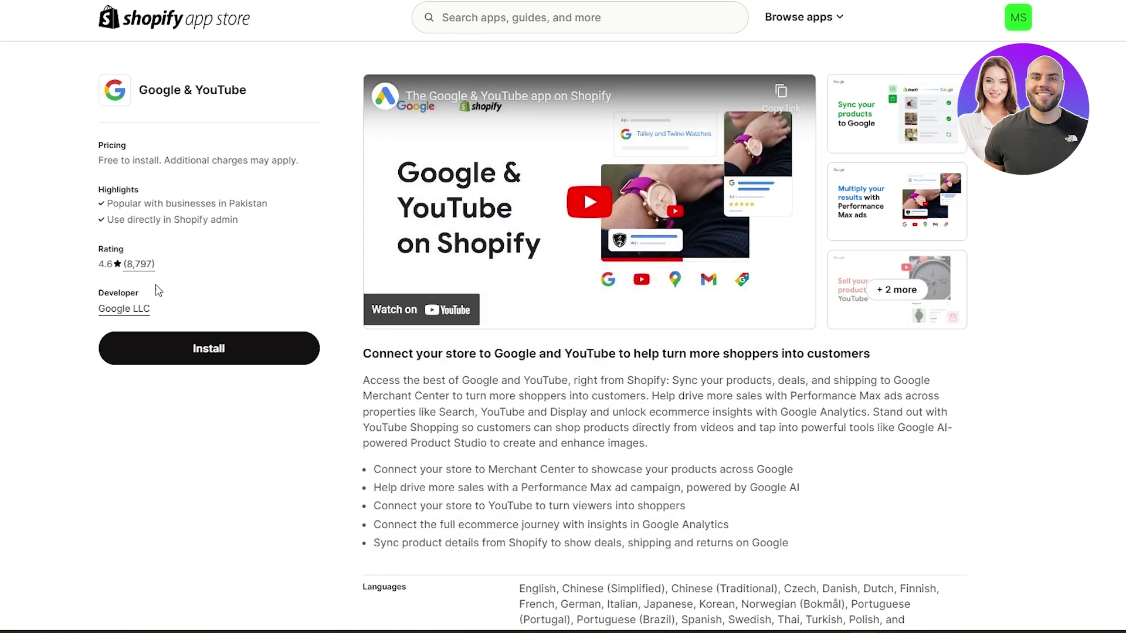
pyautogui.click(157, 348)
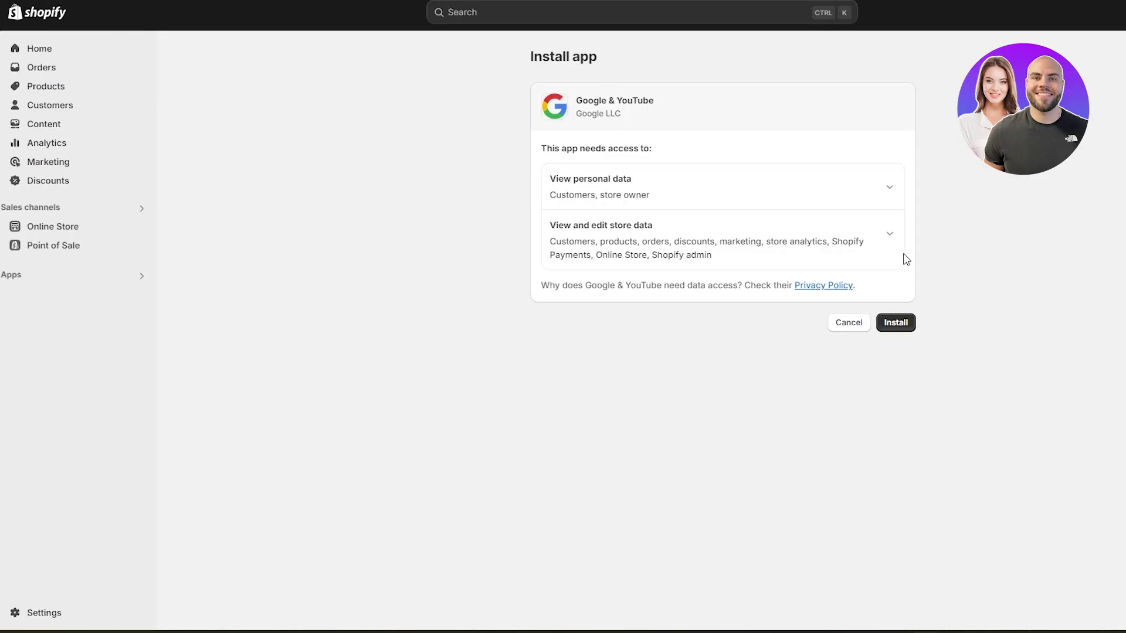
pyautogui.click(914, 326)
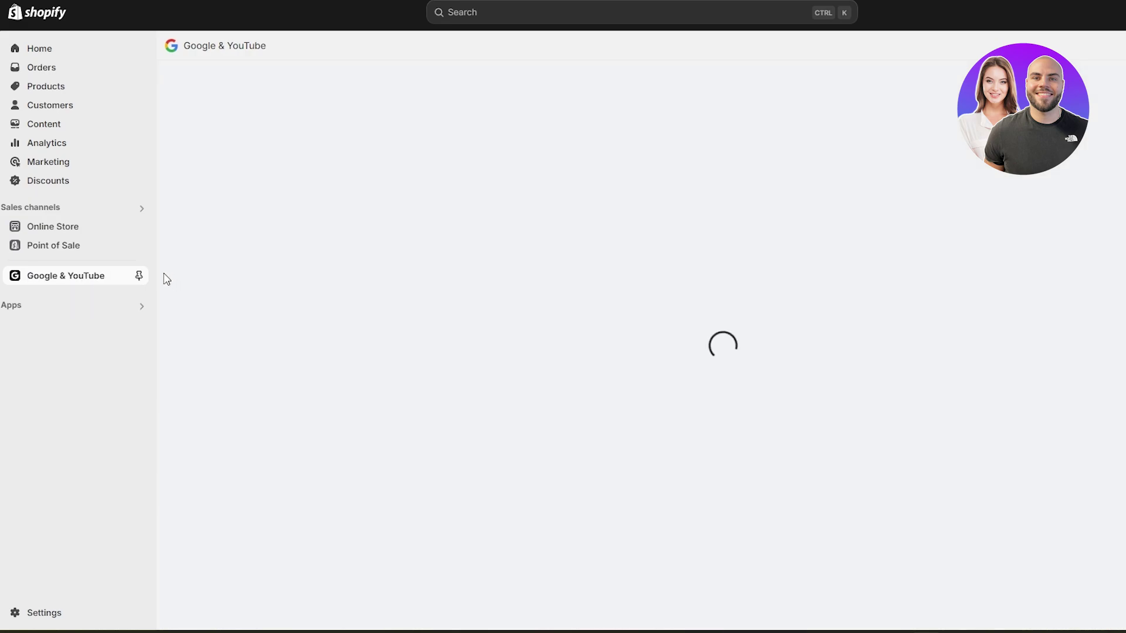
pyautogui.click(139, 276)
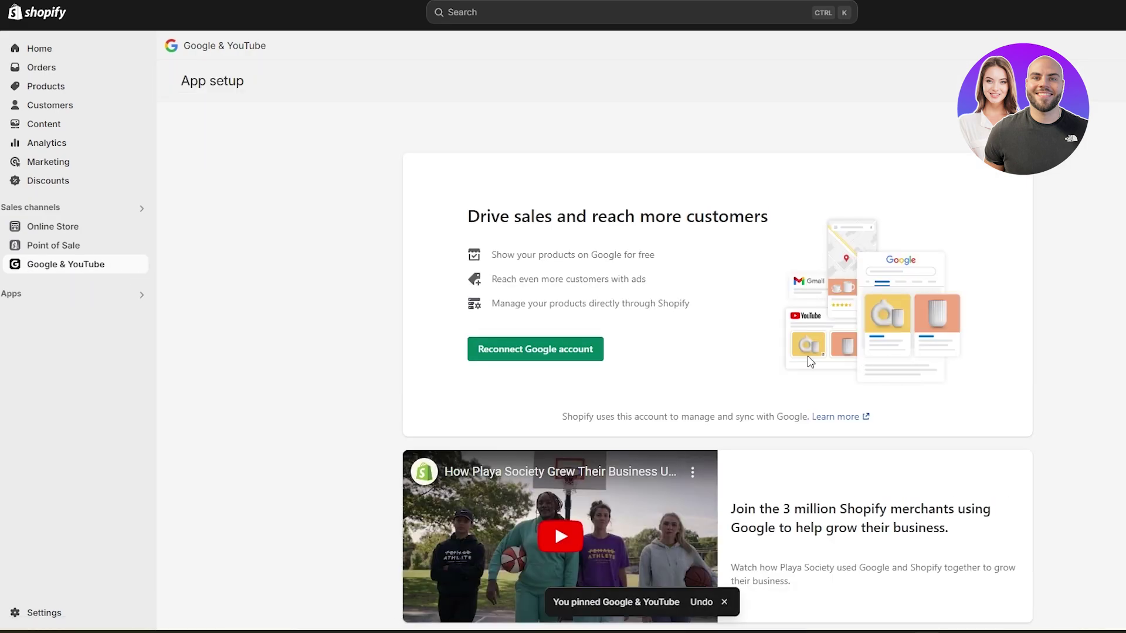
# Step: Reconnect the Google account to the Google & YouTube app with the work account
pyautogui.moveTo(467, 216); pyautogui.dragTo(611, 323)
pyautogui.click(596, 333)
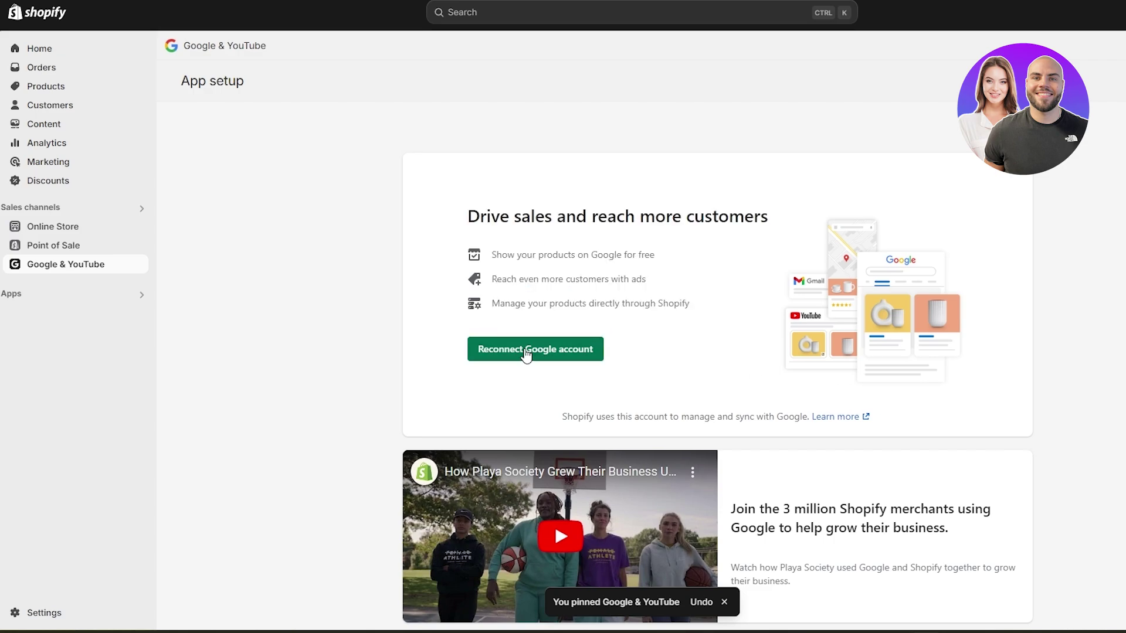
pyautogui.click(526, 352)
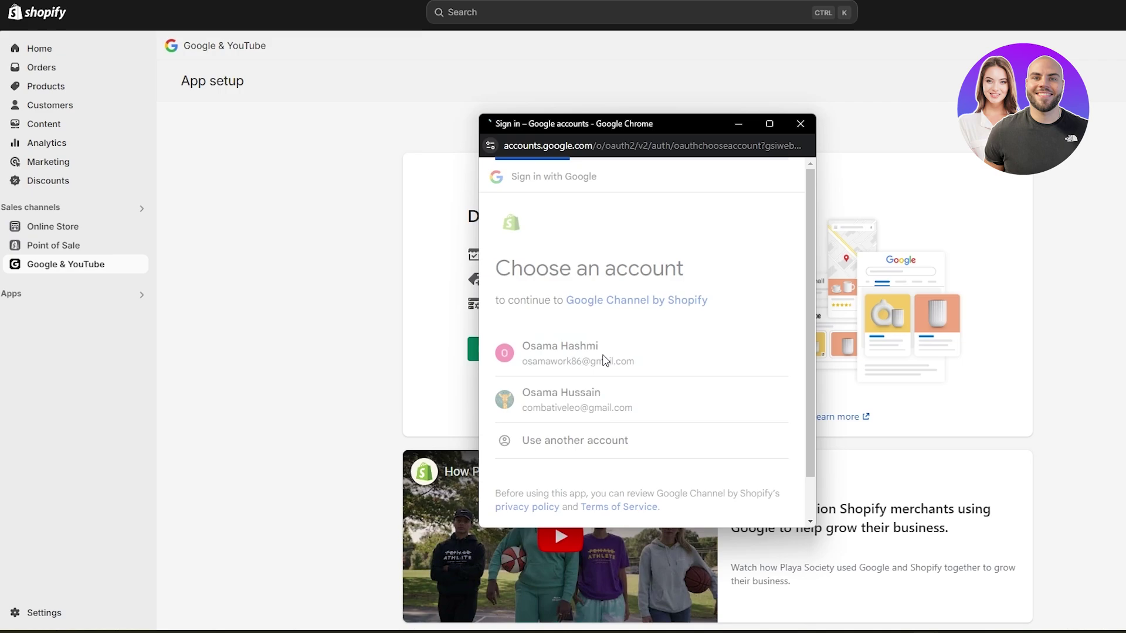
pyautogui.click(650, 355)
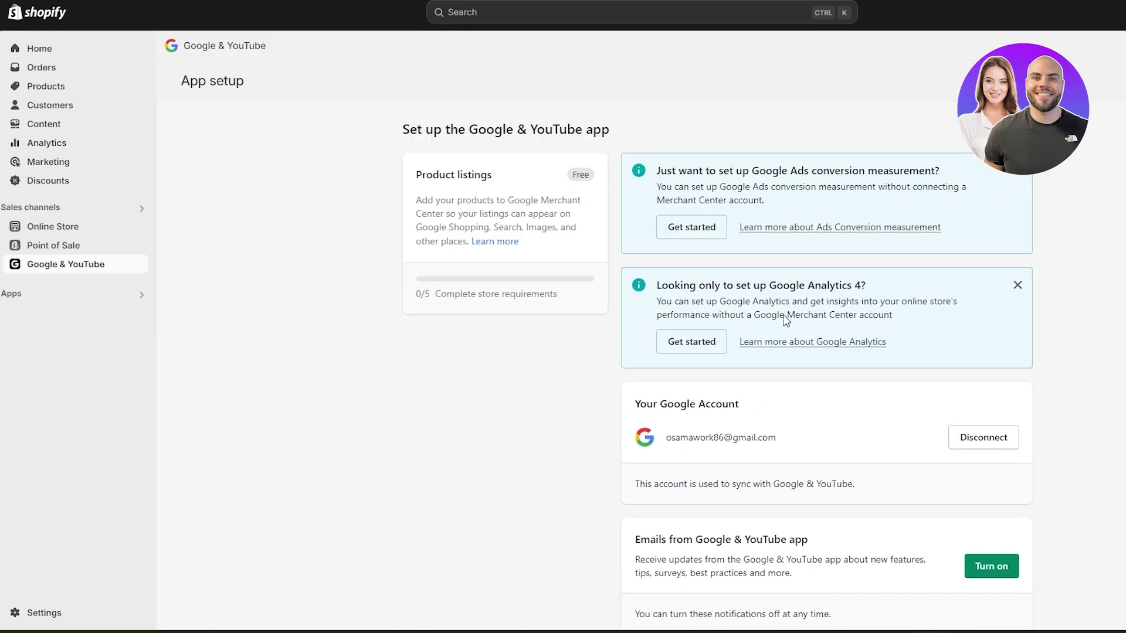
# Step: Look over the app setup requirements and the Google Ads account connection page, and return to the app setup
pyautogui.scroll(-10, 786, 344)
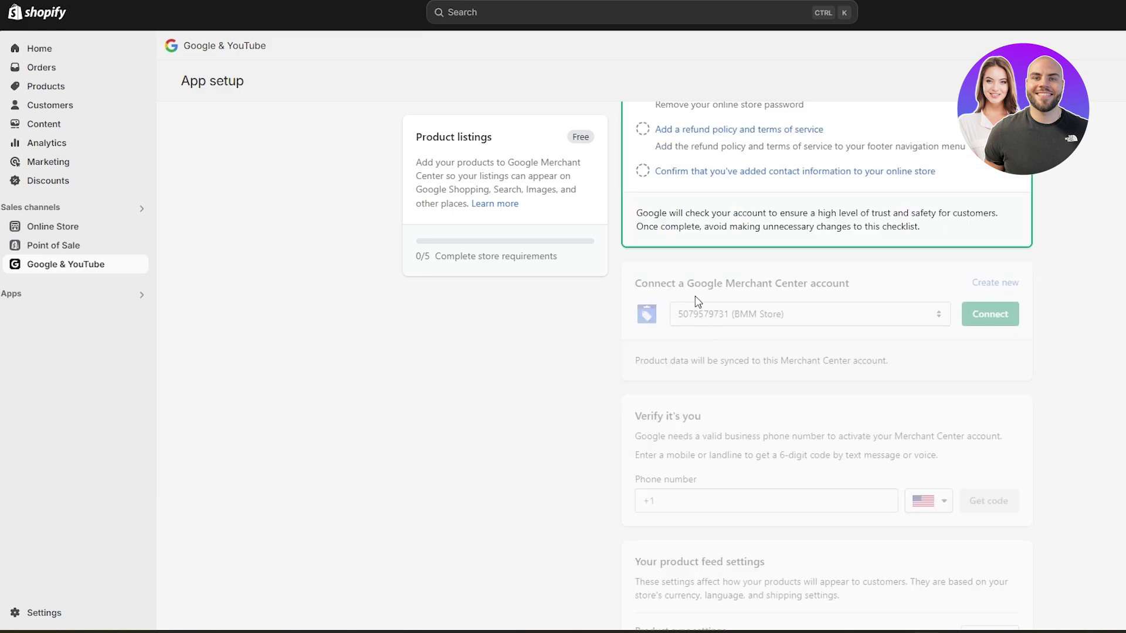
pyautogui.scroll(8, 651, 329)
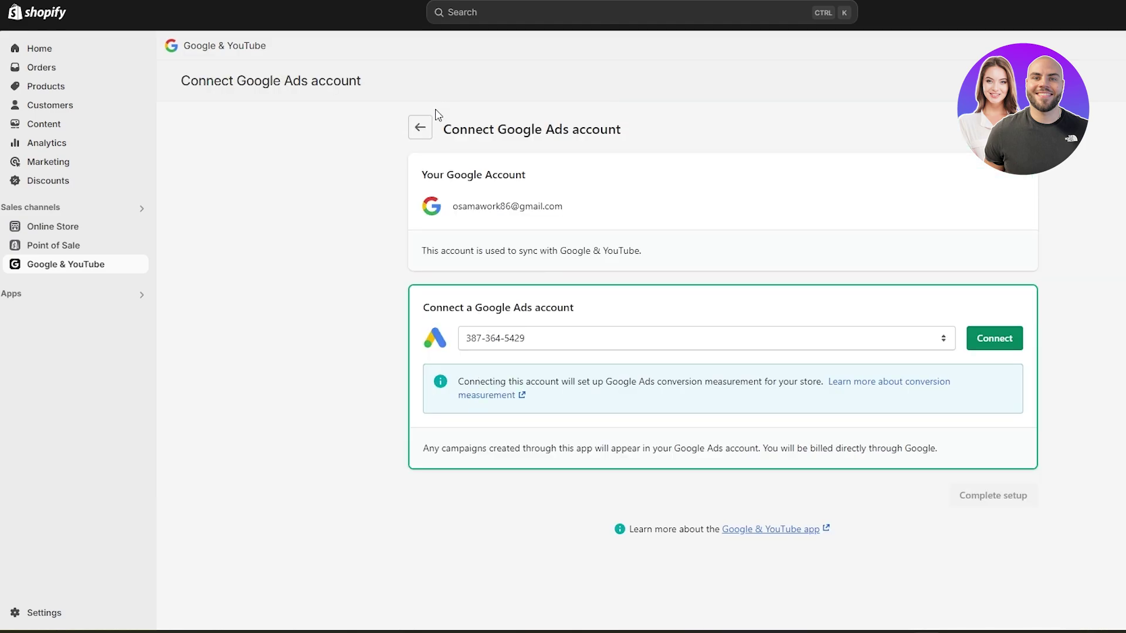
pyautogui.click(419, 128)
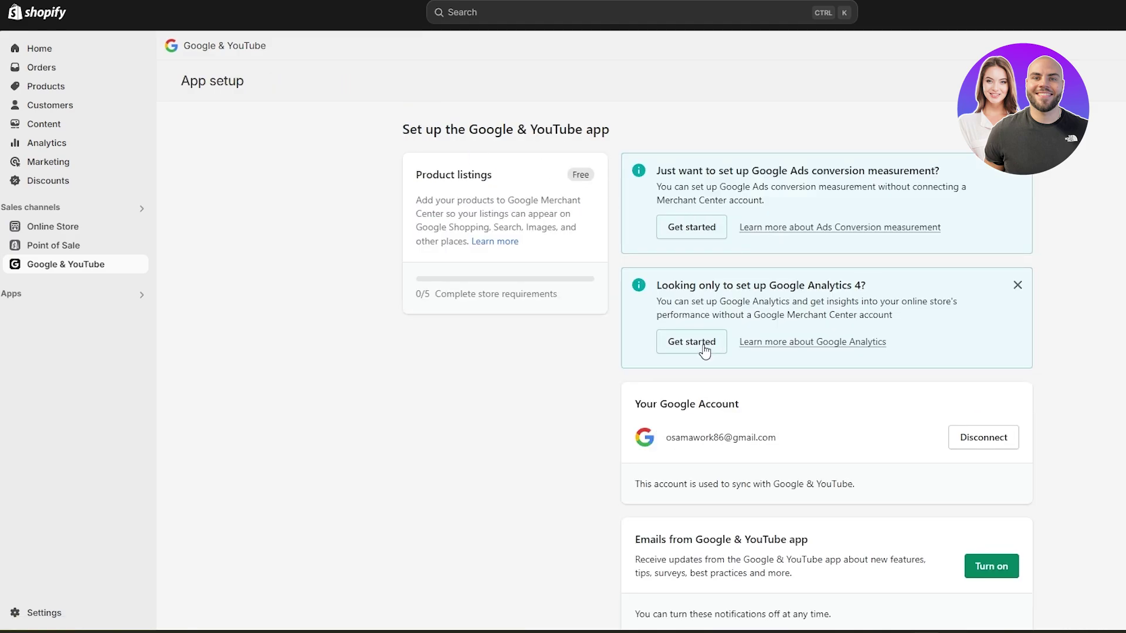
# Step: Start the Google Analytics 4 setup and choose the Web Views Counting property
pyautogui.moveTo(687, 285); pyautogui.dragTo(782, 286)
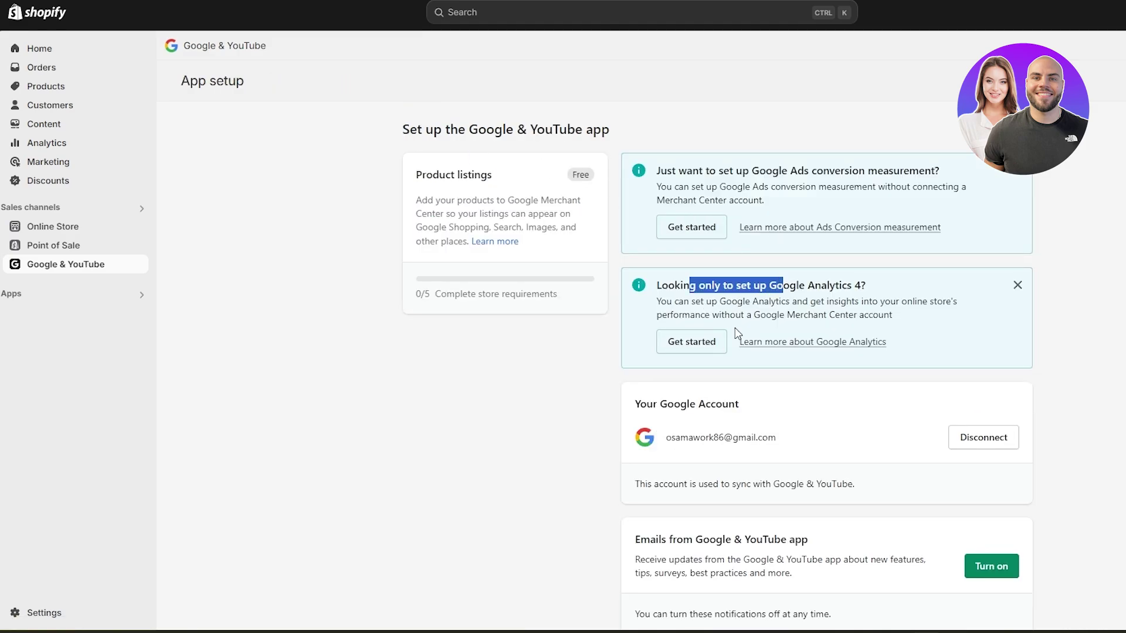
pyautogui.click(703, 344)
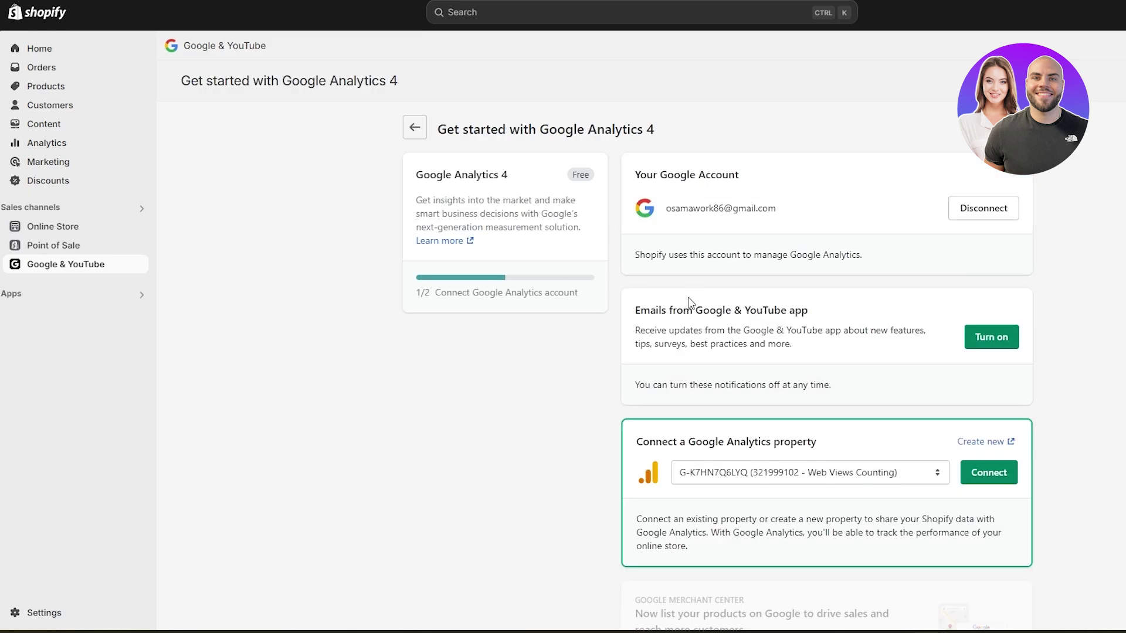
pyautogui.moveTo(643, 447); pyautogui.dragTo(819, 431)
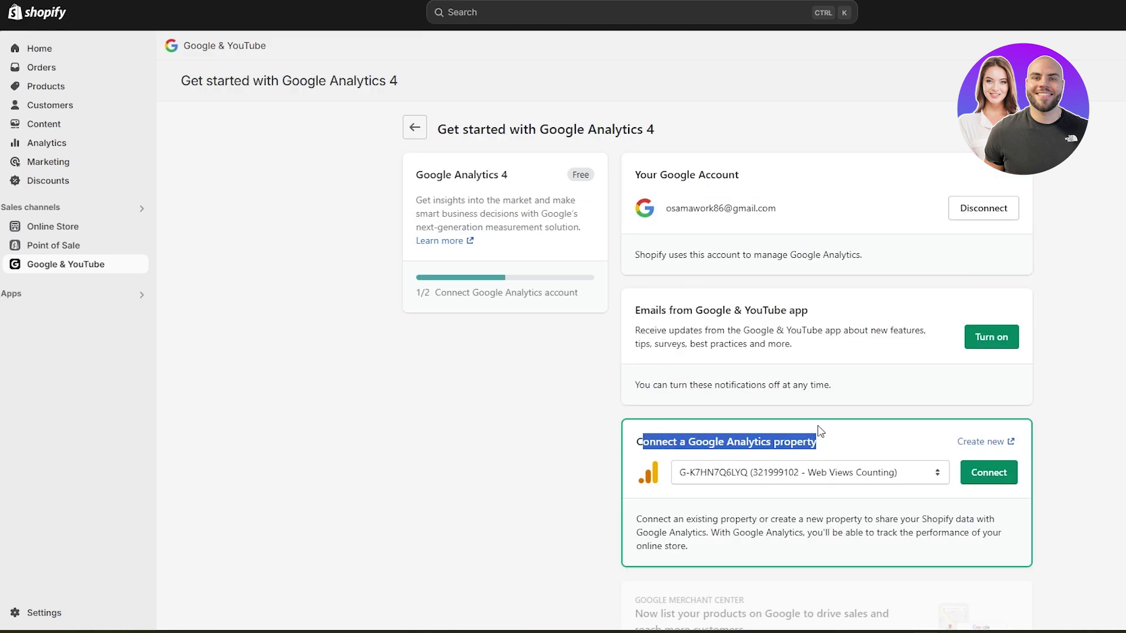
pyautogui.click(843, 469)
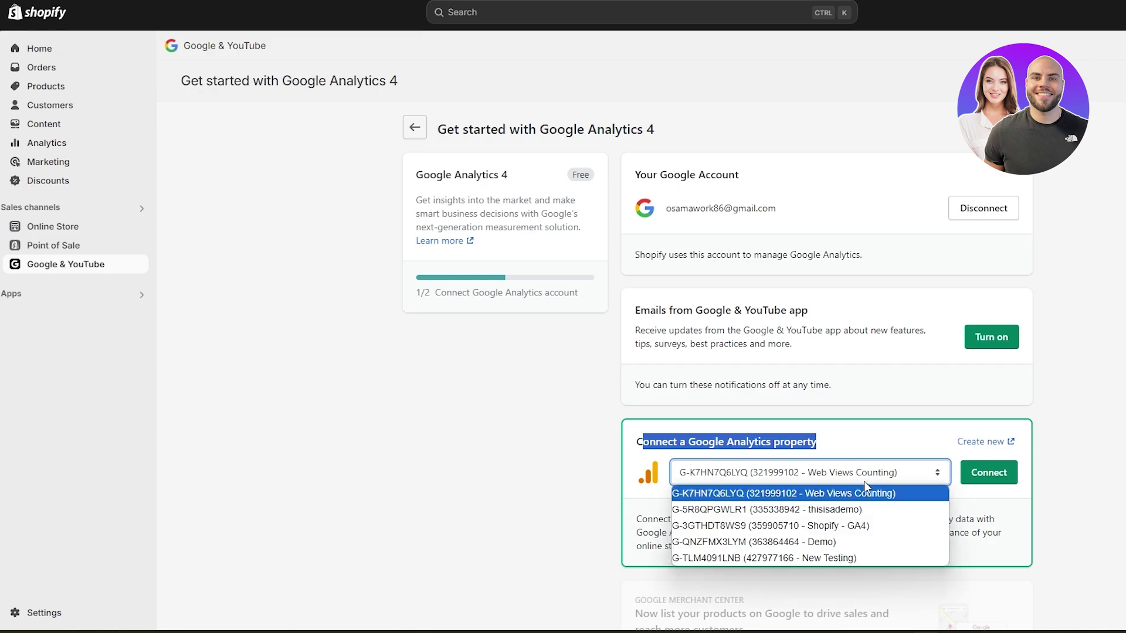
pyautogui.click(832, 485)
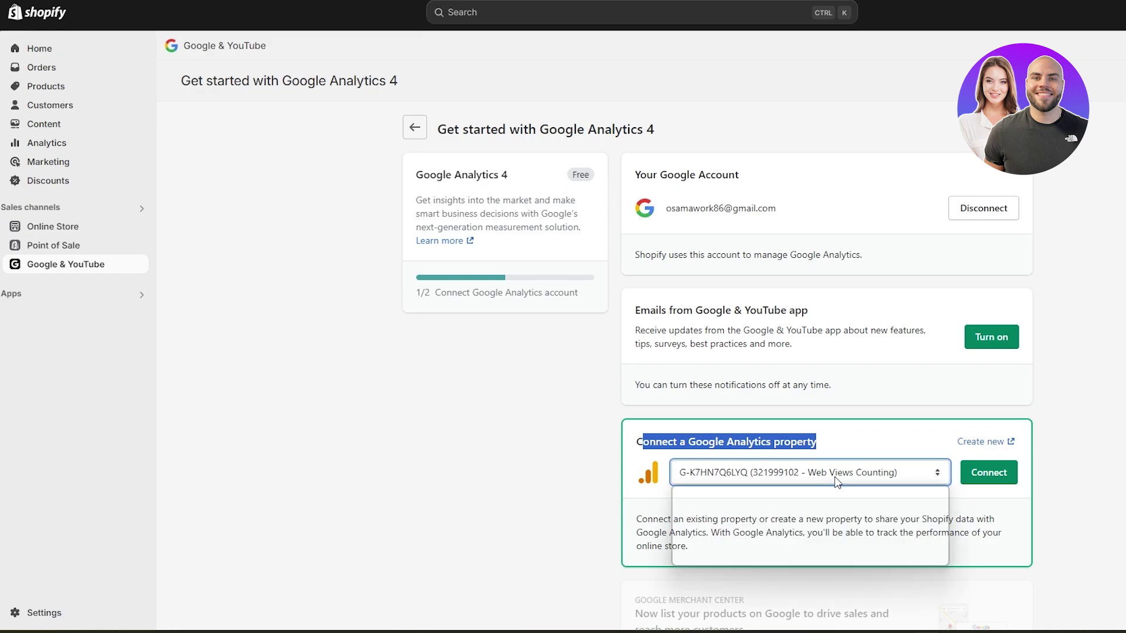
# Step: Check the help page for creating a new Analytics property, and connect the store to the Web Views Counting property
pyautogui.click(980, 443)
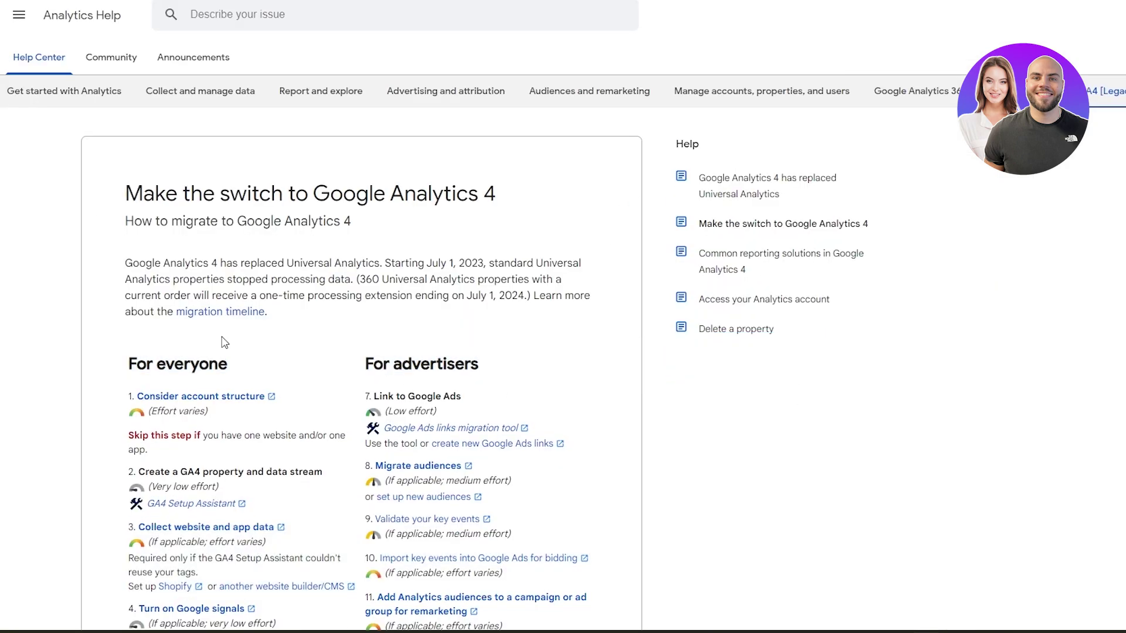
pyautogui.scroll(-5, 251, 205)
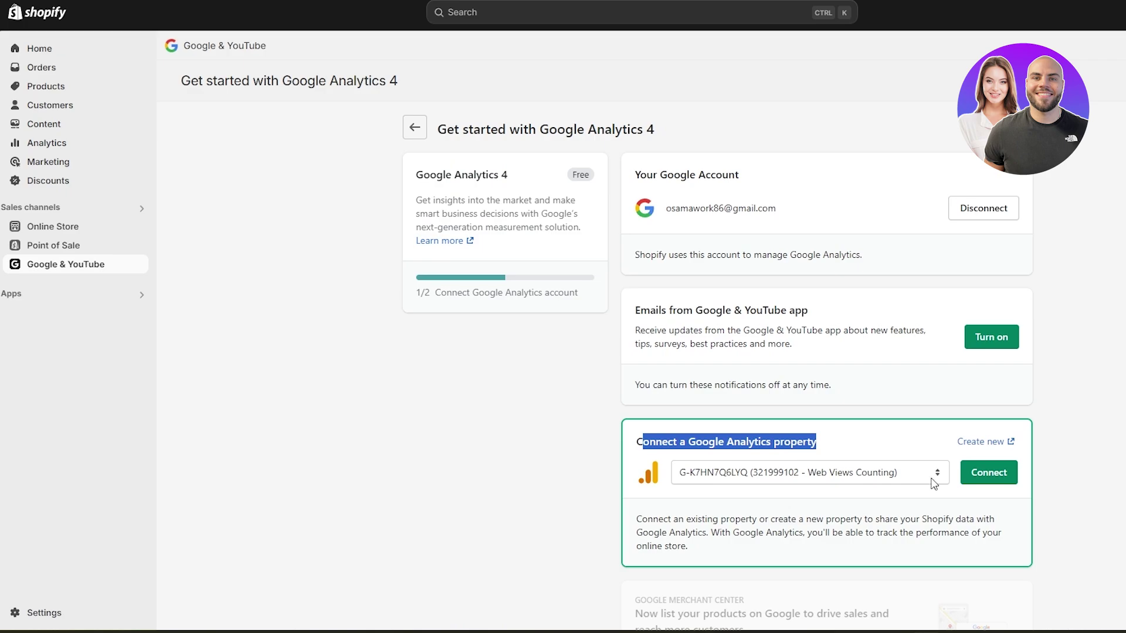
pyautogui.click(931, 478)
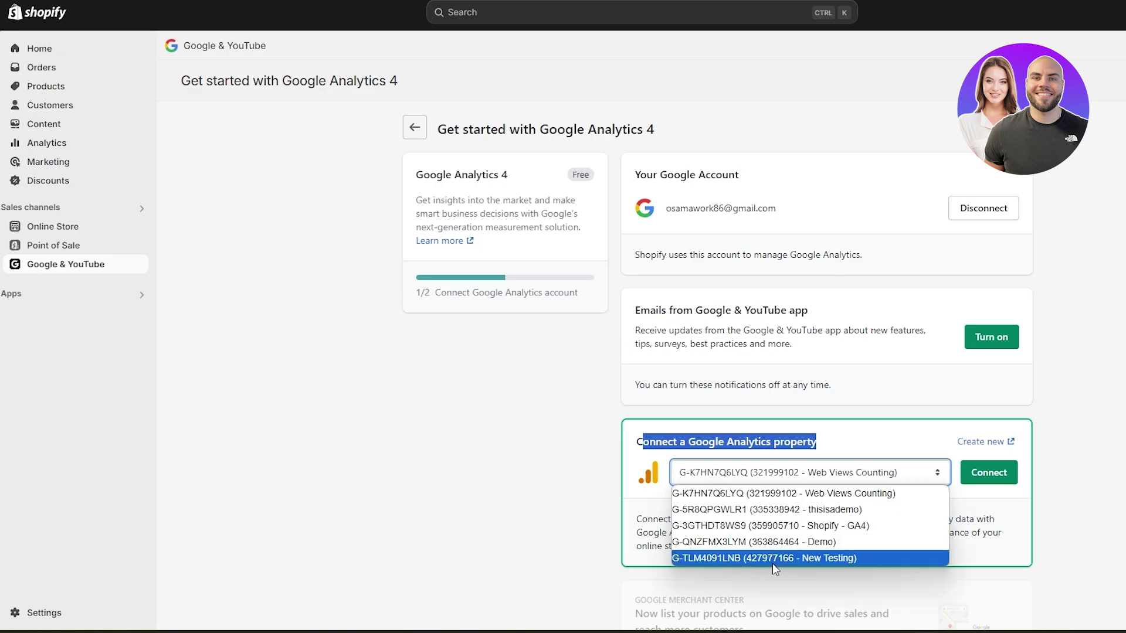
pyautogui.click(833, 452)
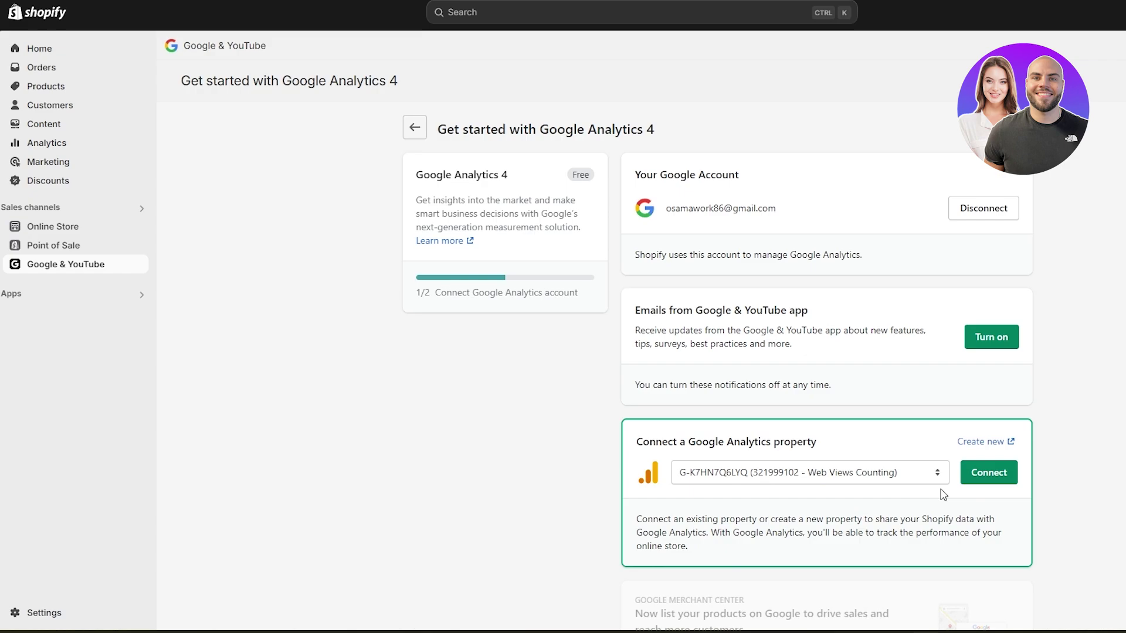
pyautogui.click(987, 479)
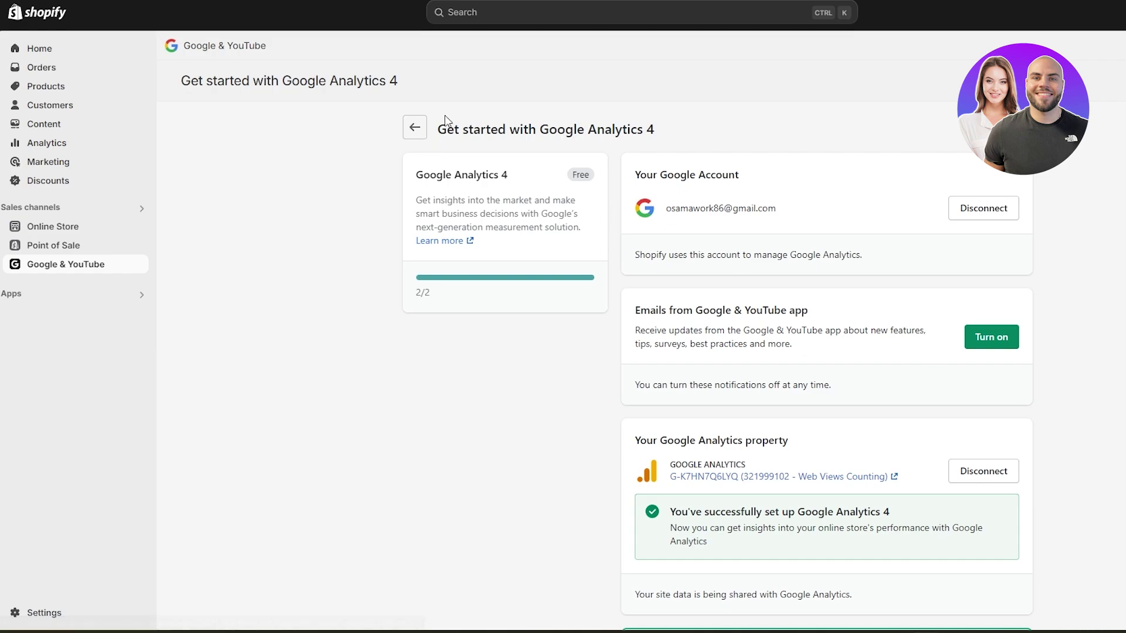
pyautogui.click(415, 129)
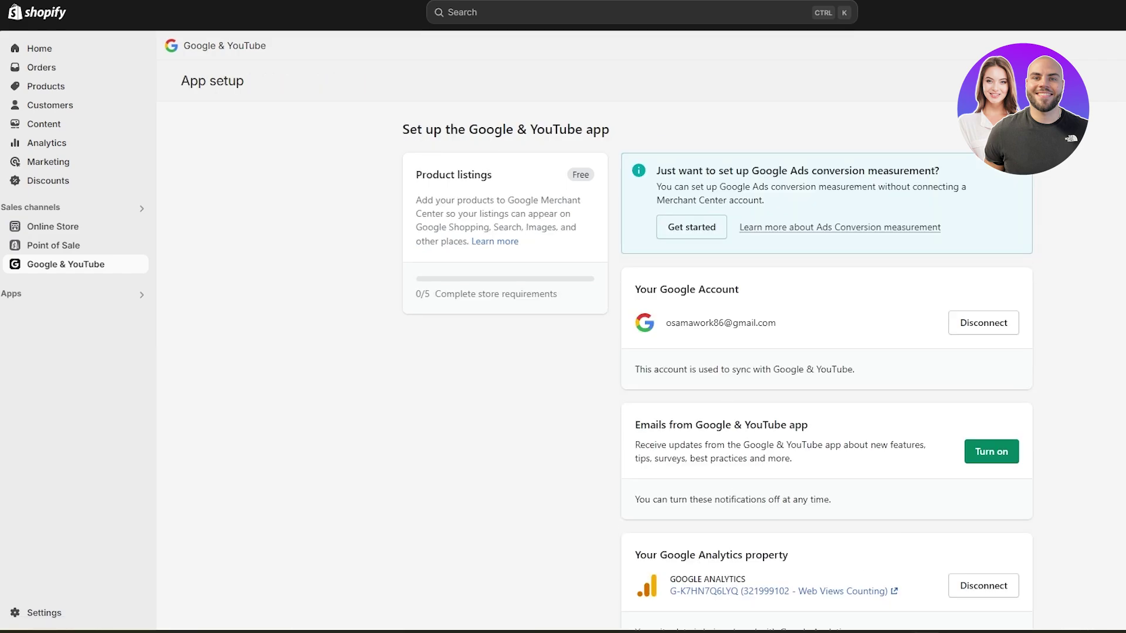
# Step: Check the linked Analytics snippet documentation and the Google Analytics verification requirements in Google Search Console
pyautogui.scroll(-7, 1121, 475)
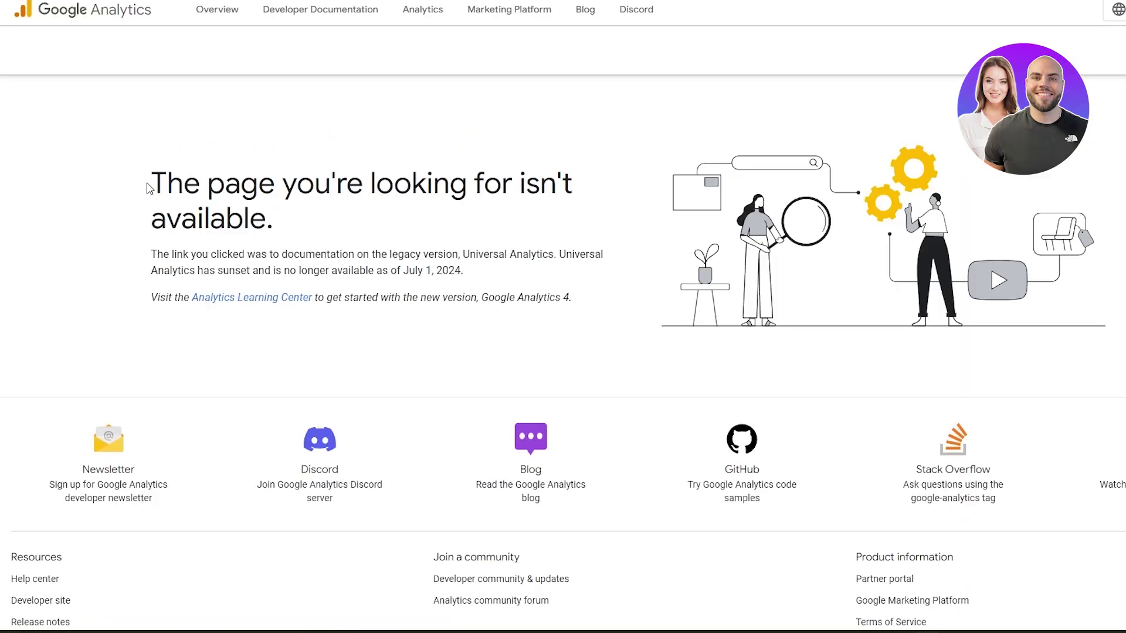
pyautogui.moveTo(149, 188); pyautogui.dragTo(309, 288)
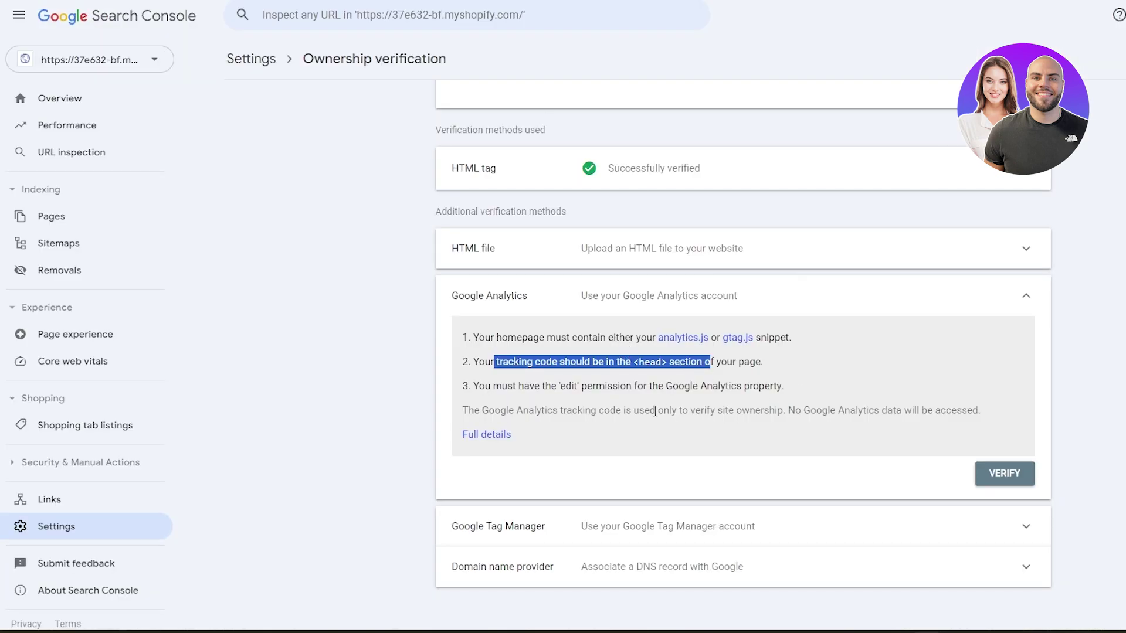
pyautogui.click(655, 411)
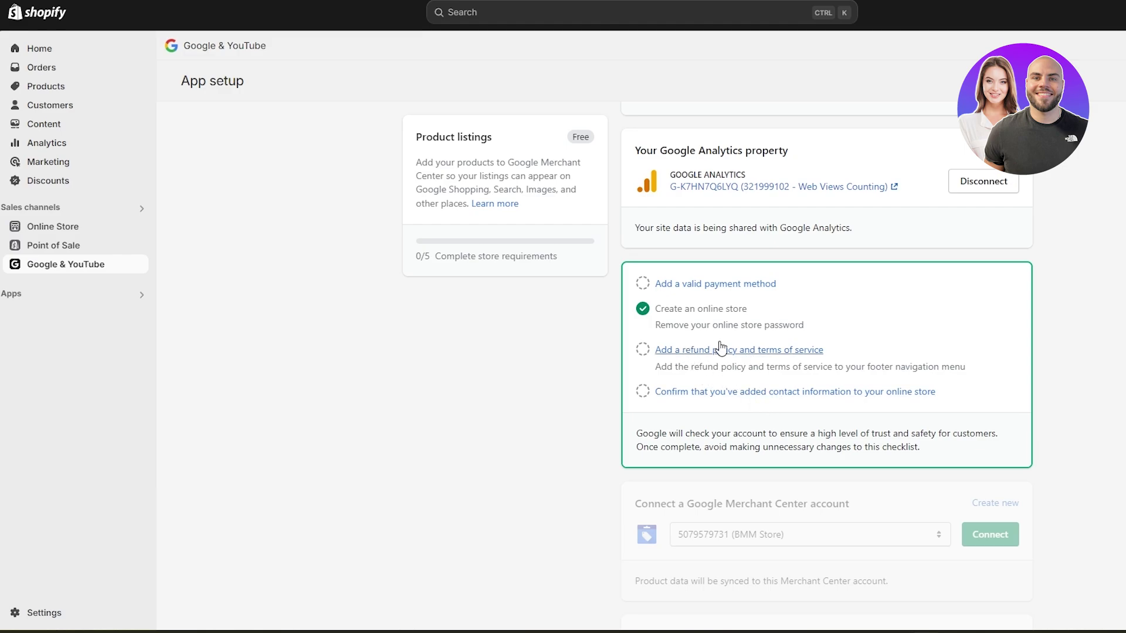
# Step: Switch to Shopify and examine the Google & YouTube setup's store requirements, Merchant Center, product feed, conversion tracking and product listings sections
pyautogui.scroll(-7, 734, 317)
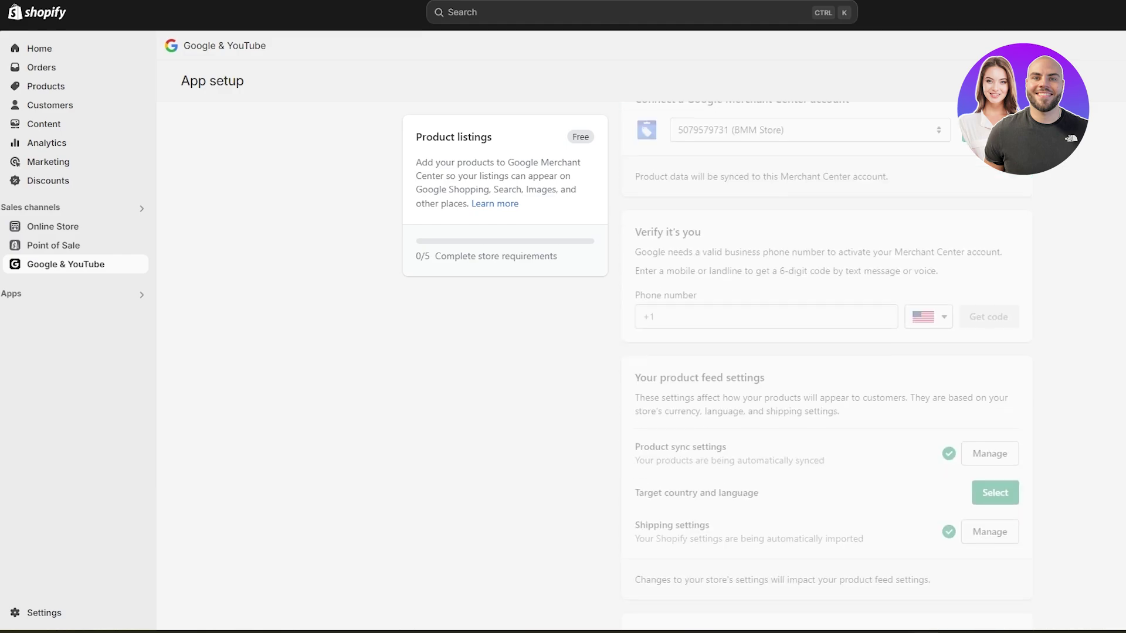
pyautogui.scroll(3, 760, 353)
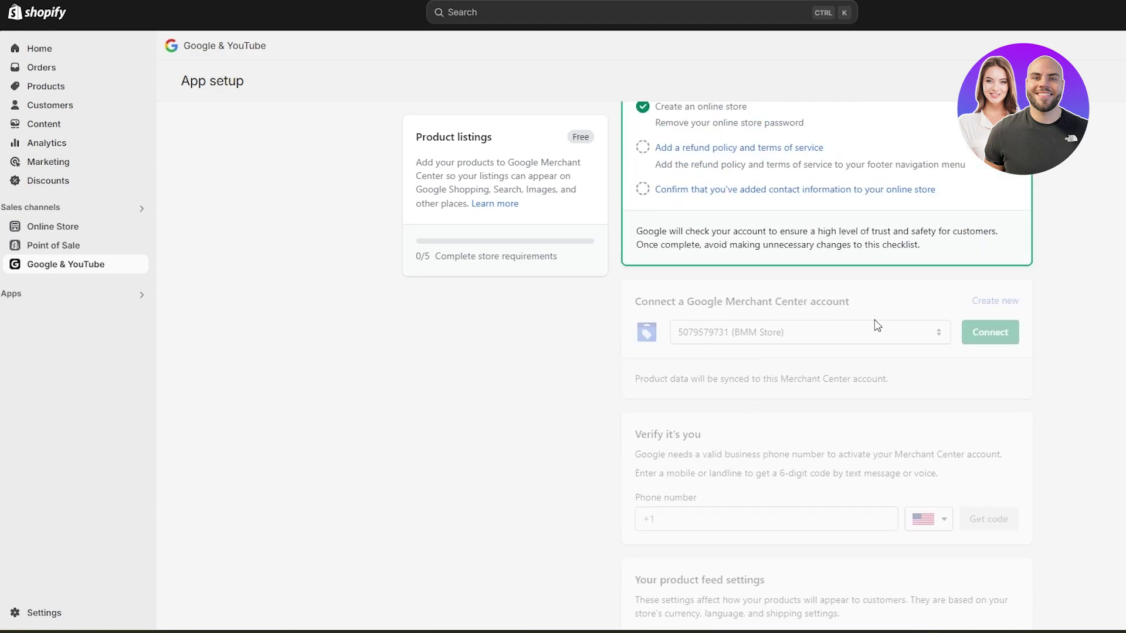
pyautogui.scroll(5, 784, 326)
pyautogui.scroll(-13, 1001, 415)
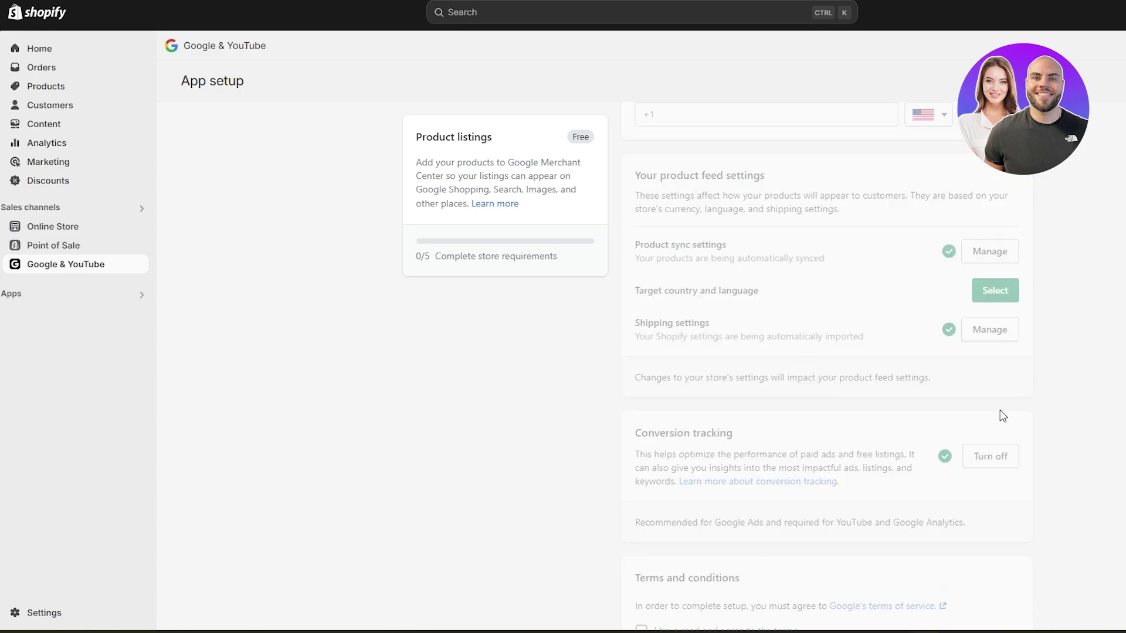
pyautogui.scroll(14, 820, 570)
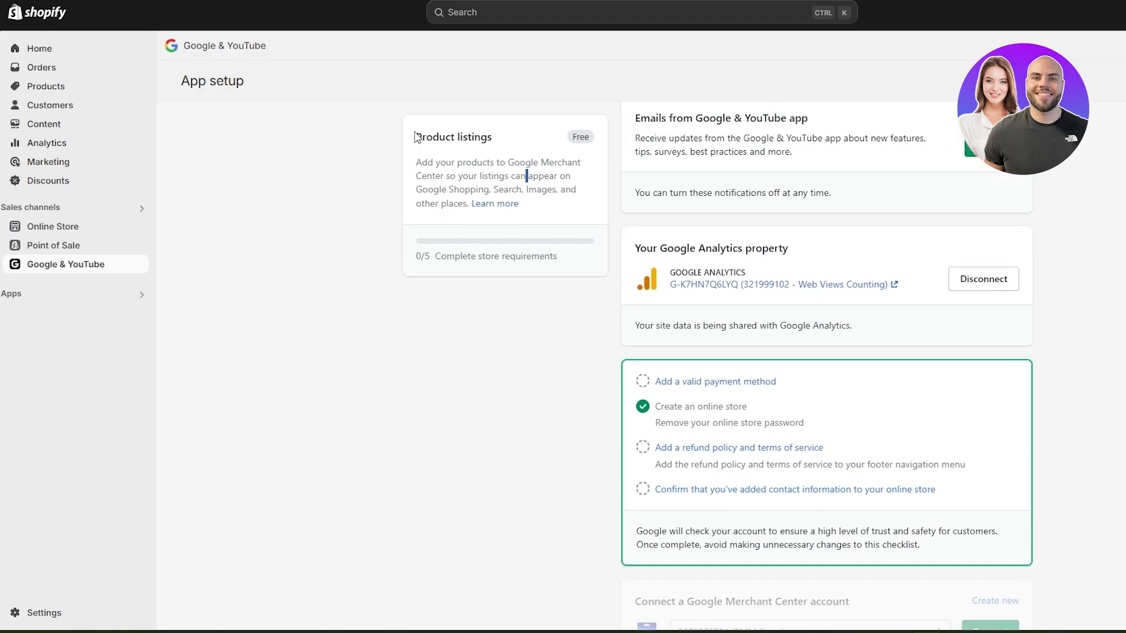
pyautogui.moveTo(416, 137); pyautogui.dragTo(521, 163)
pyautogui.click(591, 234)
pyautogui.scroll(5, 951, 464)
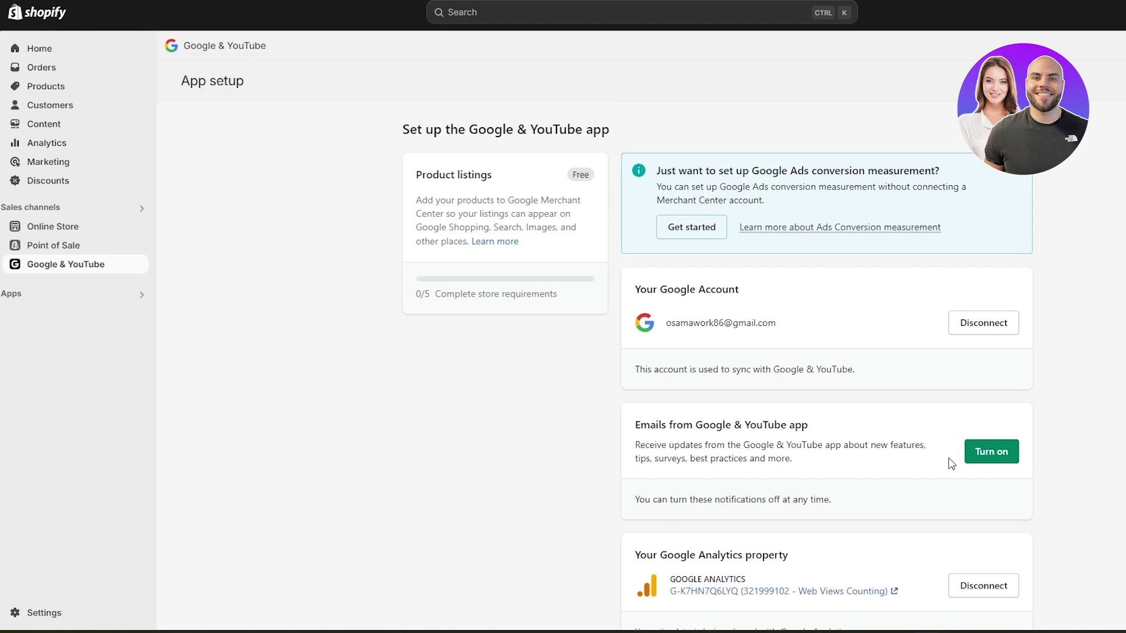